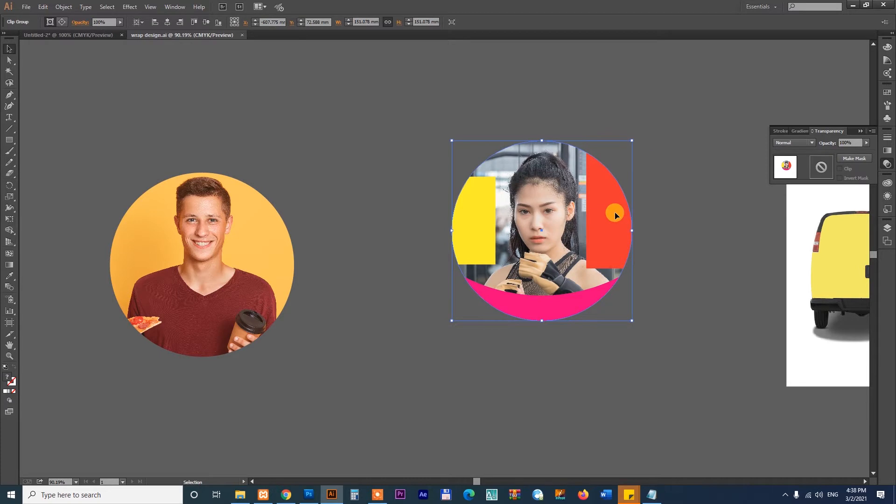
Move the woman's circular photo group up and closer to the man's circular photo
left_click_drag(597, 228, 516, 198)
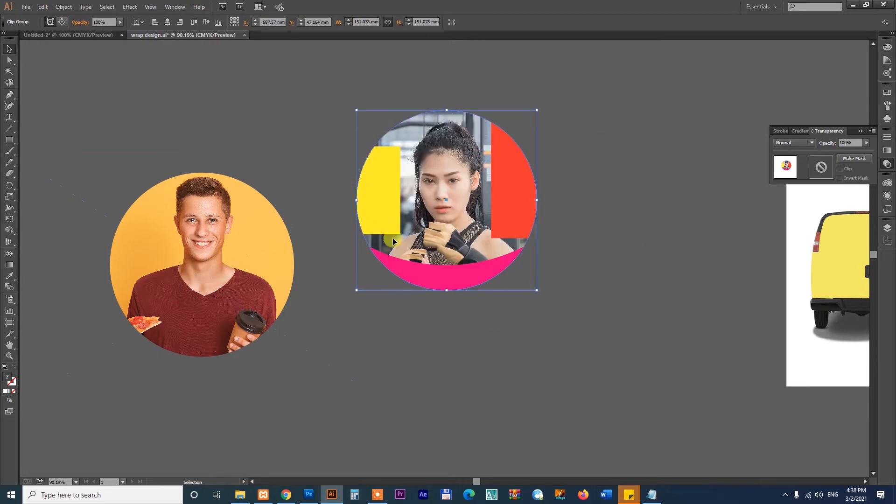
left_click(425, 351)
left_click_drag(226, 280, 361, 269)
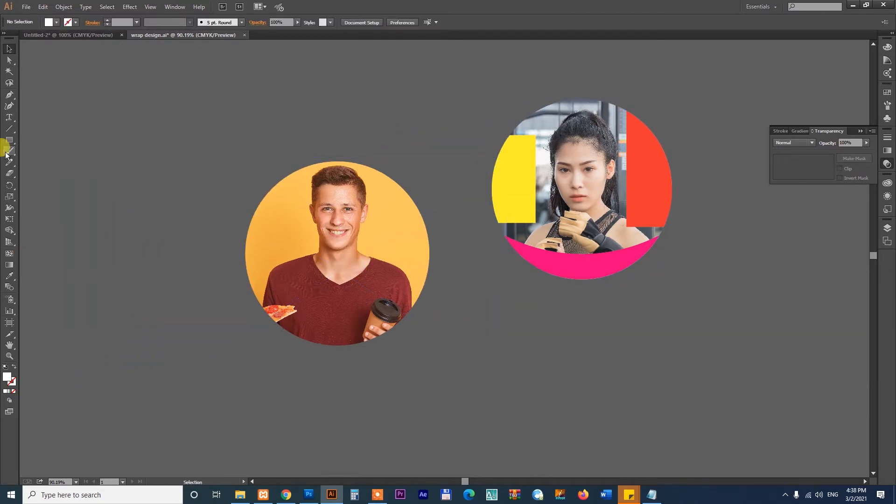
Isolate the woman's clipping mask and shift its orange-red rectangle and pink curved band slightly upward inside the circle
left_click(342, 206)
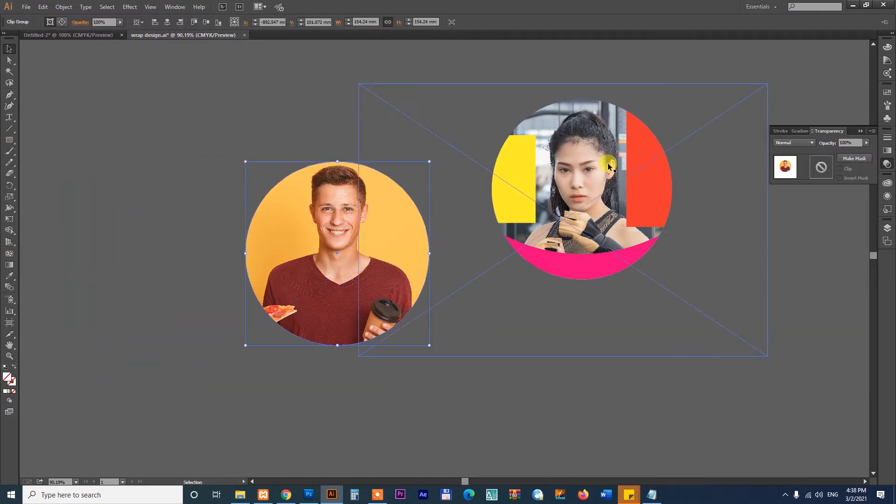
left_click(643, 177)
right_click(642, 176)
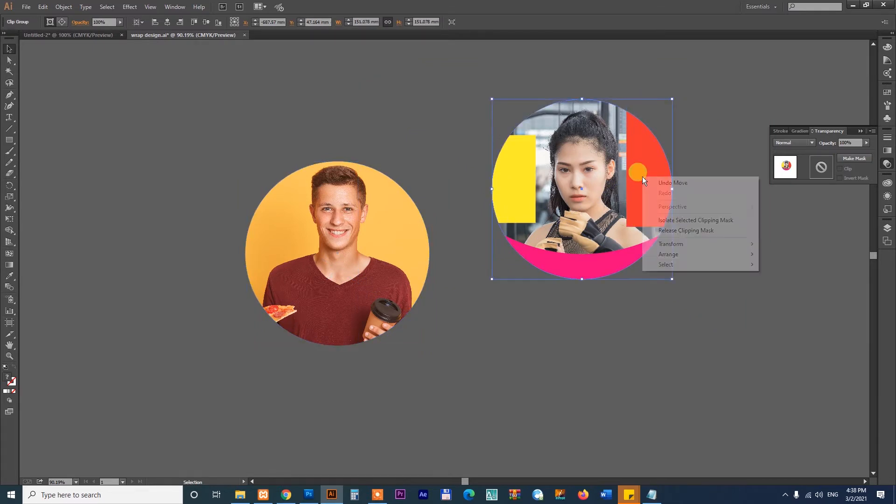
left_click(661, 221)
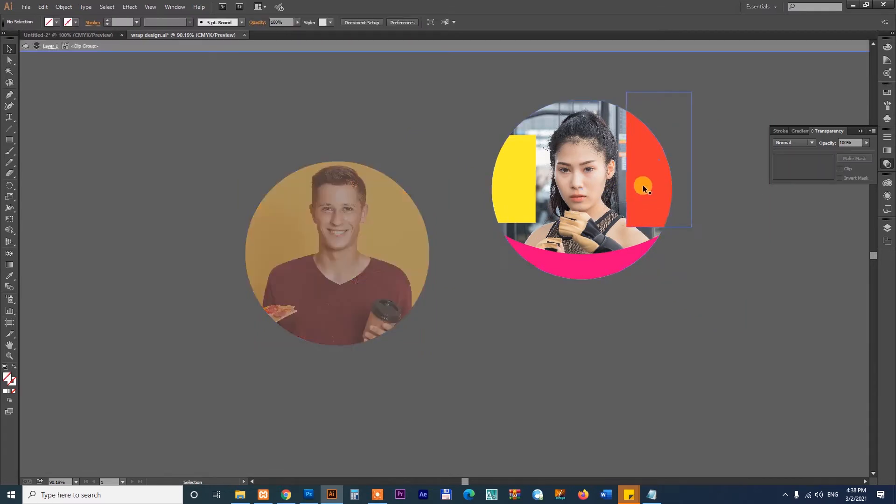
left_click_drag(647, 201, 650, 177)
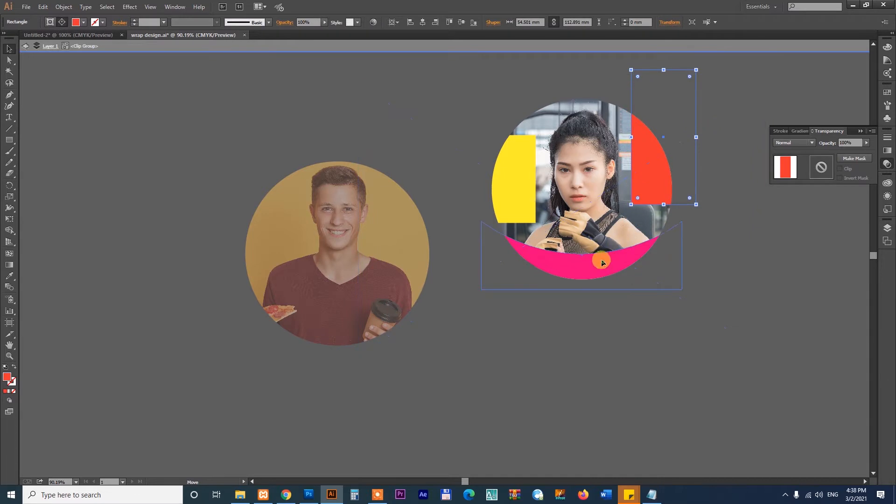
left_click_drag(632, 269, 633, 264)
left_click(642, 167)
right_click(642, 173)
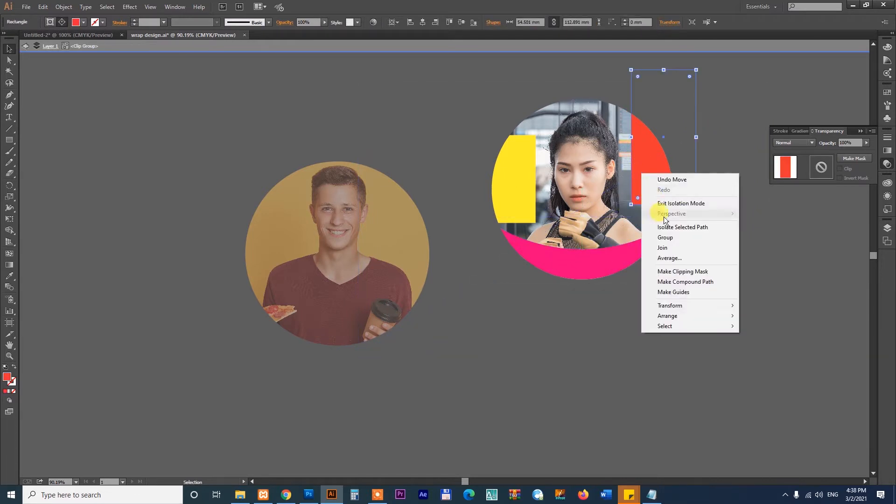
left_click(671, 203)
left_click(578, 352)
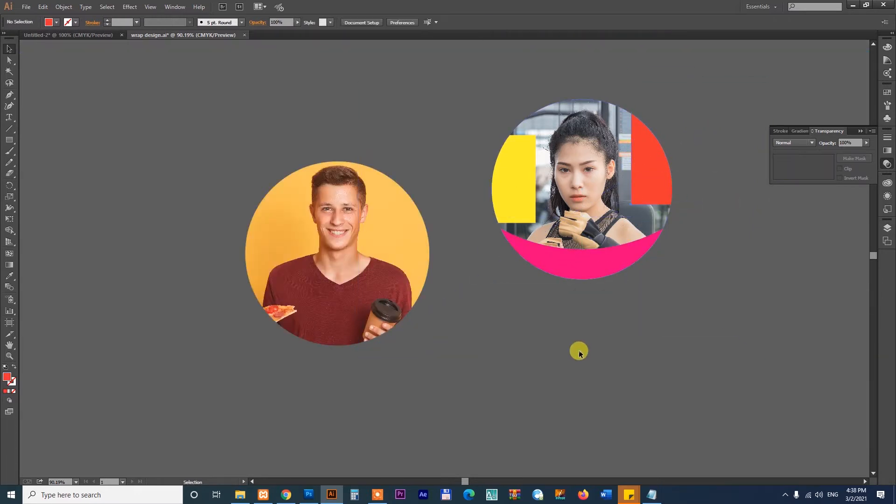
Isolate the man's clipping mask and add a red-filled rectangle about 208 × 101 mm over the circle's lower half
left_click(340, 279)
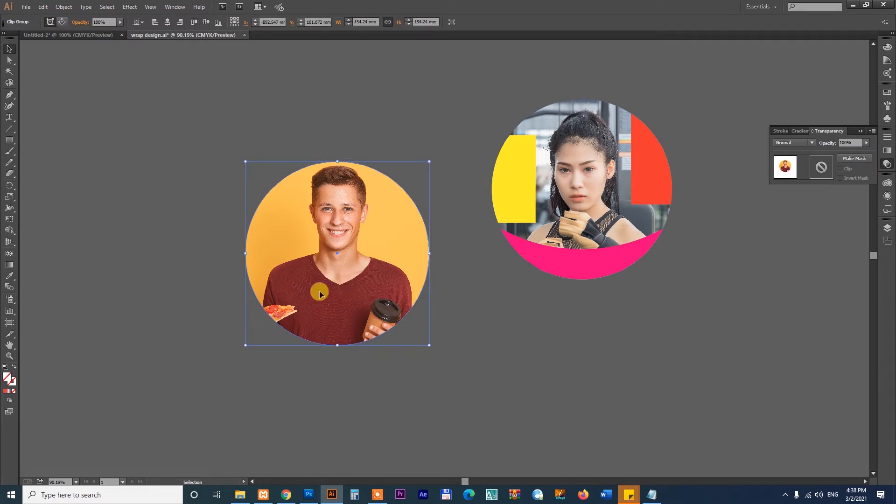
right_click(343, 232)
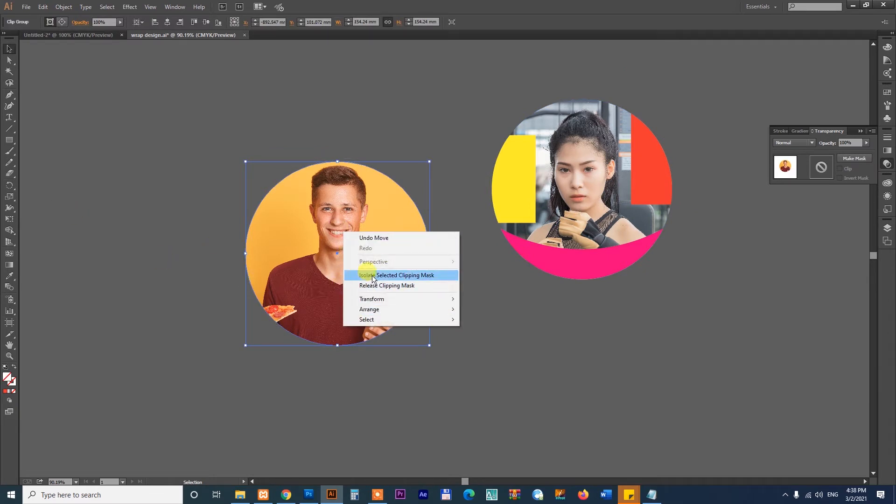
left_click(371, 275)
left_click(9, 140)
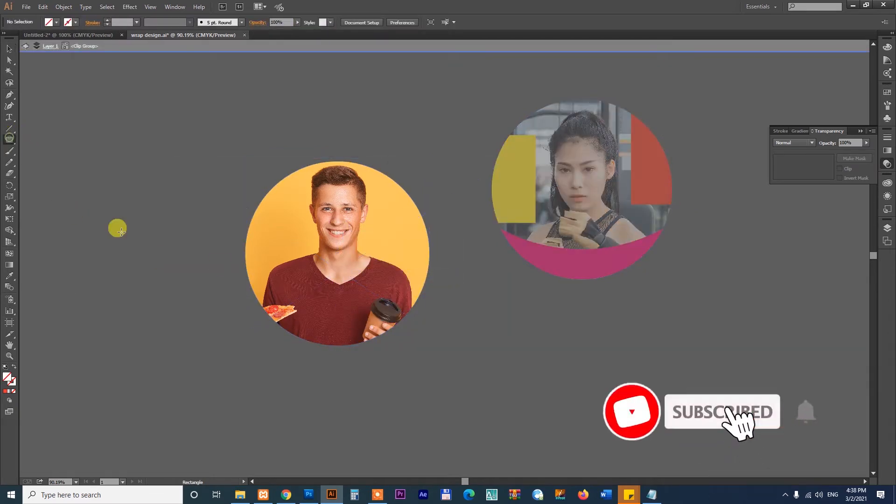
left_click_drag(204, 248, 452, 370)
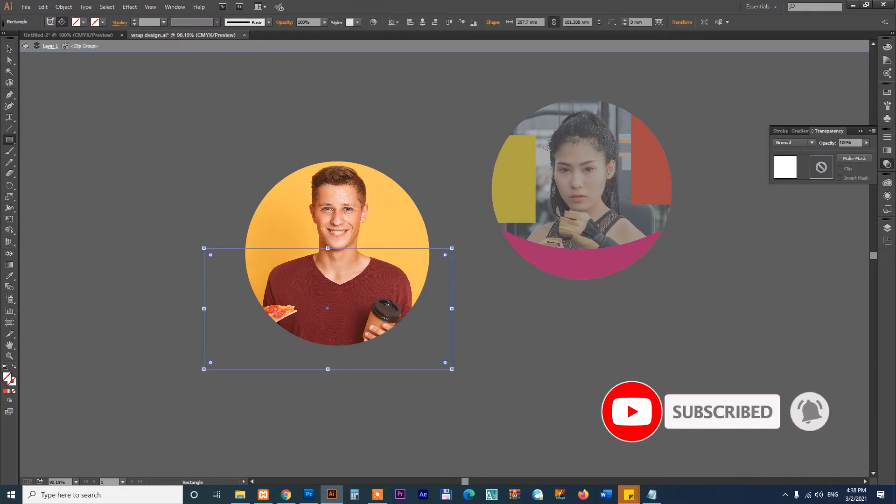
left_click(77, 22)
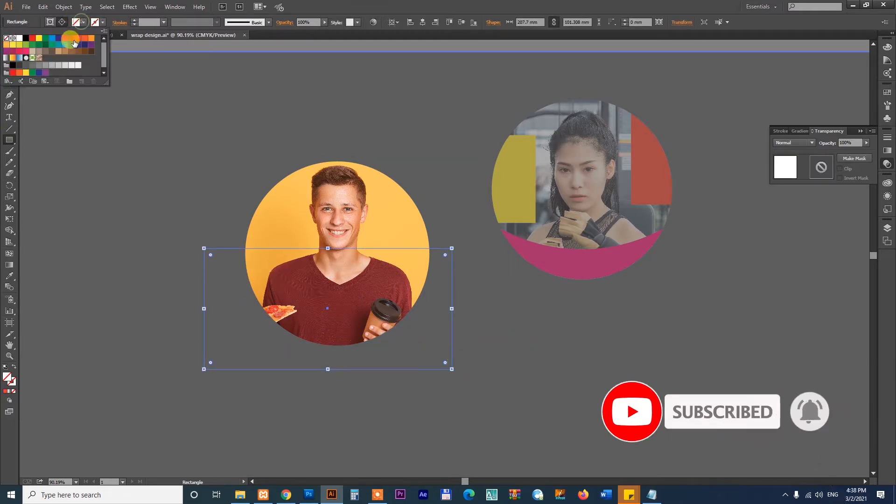
left_click(71, 38)
left_click(382, 7)
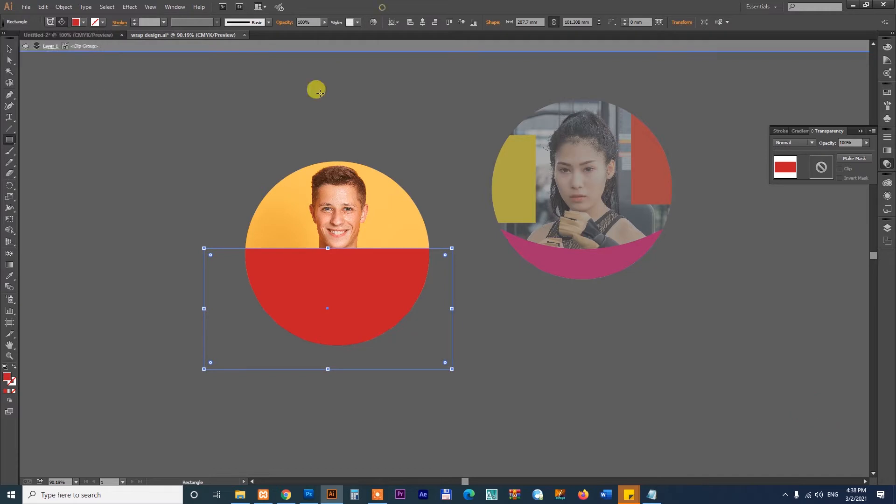
Bend the red rectangle's top edge downward with the Curvature tool and exit isolation mode
left_click(9, 107)
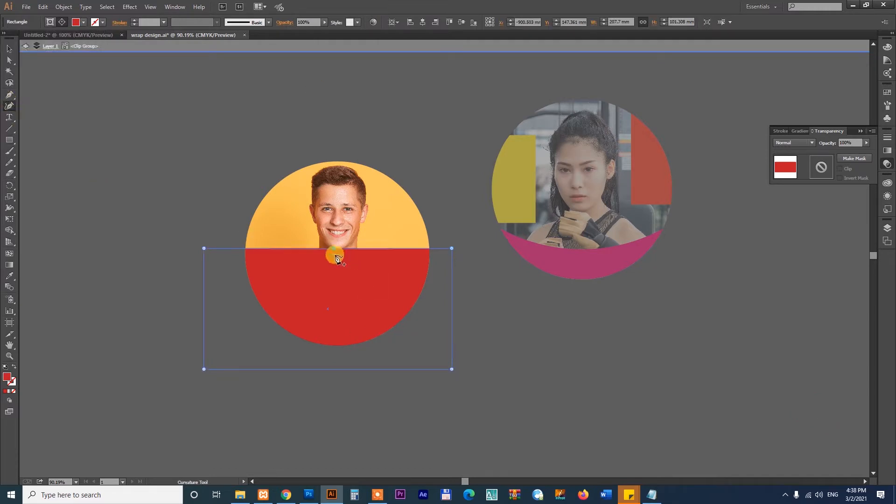
left_click_drag(336, 255, 335, 286)
left_click(8, 48)
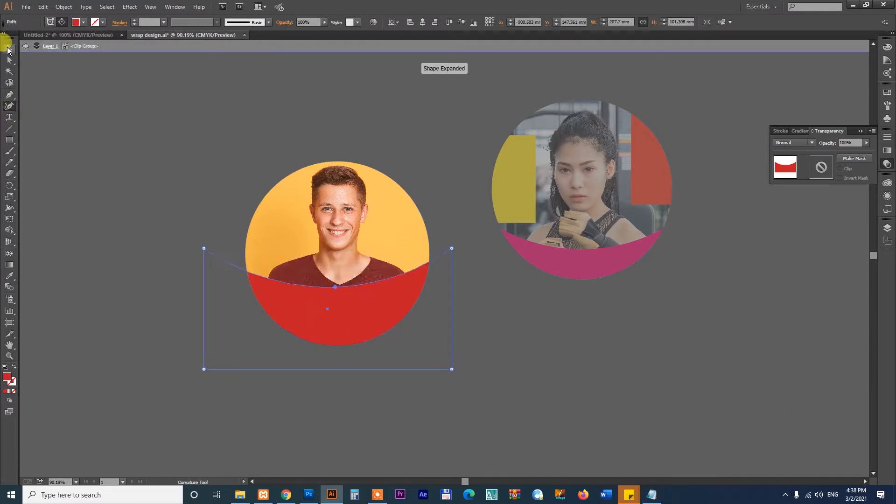
right_click(340, 191)
left_click(383, 227)
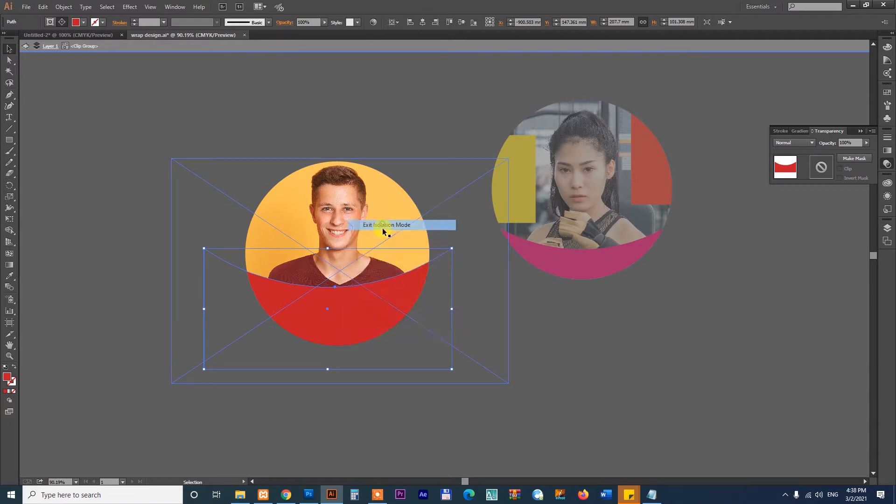
left_click(594, 458)
Delete both circular photo groups from the canvas
left_click(333, 342)
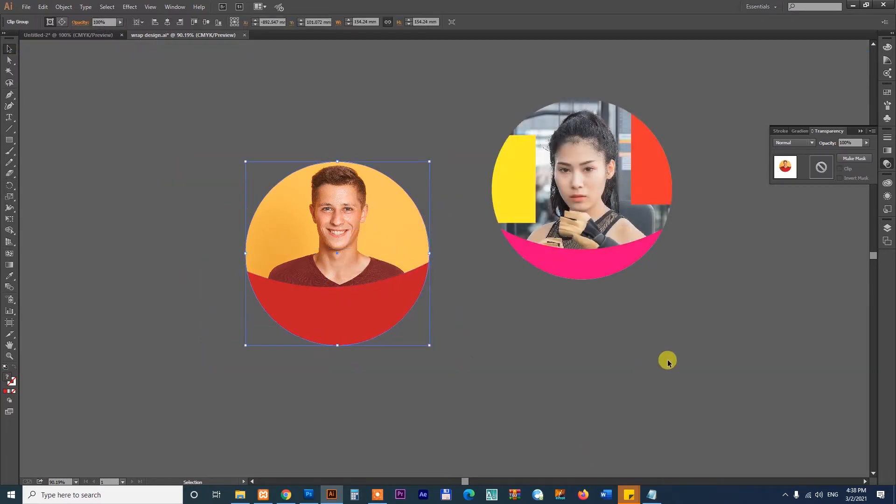
left_click_drag(220, 125, 744, 377)
key("Delete")
Examine the van template and the yellow body shape of the upper side view up close
left_click_drag(758, 270, 116, 390)
left_click_drag(550, 366, 322, 253)
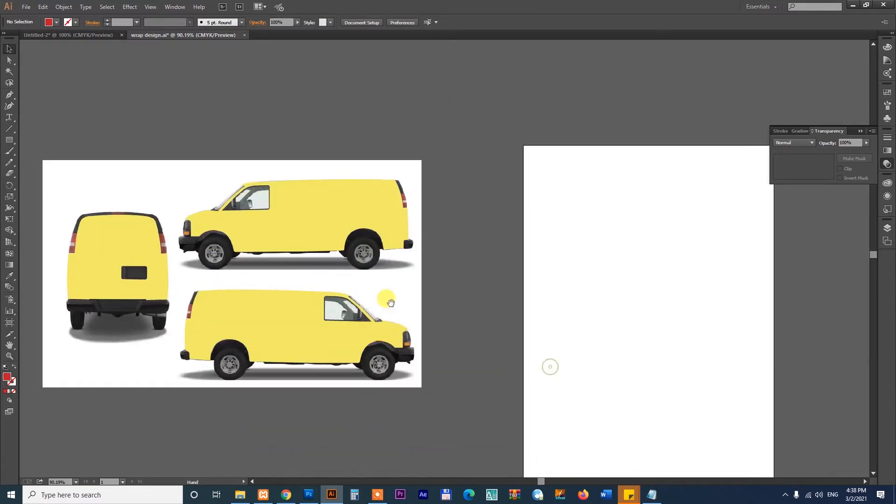
left_click_drag(408, 327, 455, 322)
key("z")
left_click_drag(168, 151, 590, 391)
key("v")
left_click(380, 366)
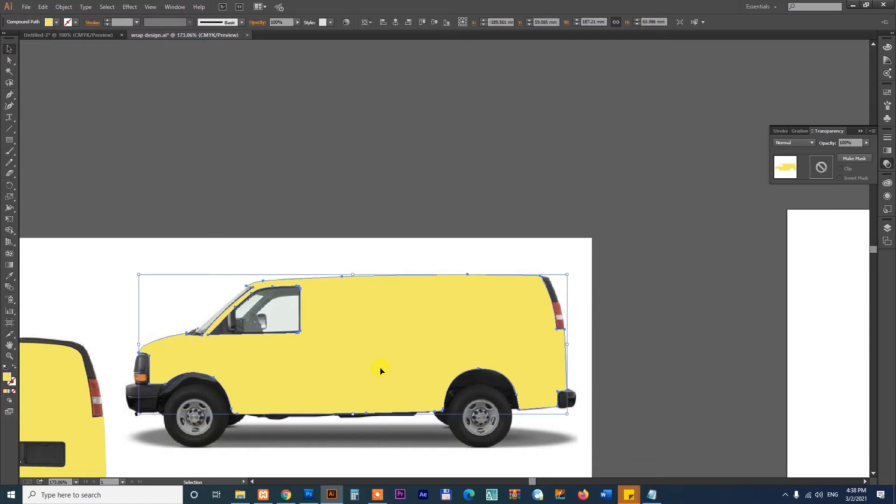
left_click_drag(380, 366, 391, 298)
left_click(671, 272)
key("z")
left_click_drag(100, 170, 684, 421)
left_click_drag(564, 339, 601, 320)
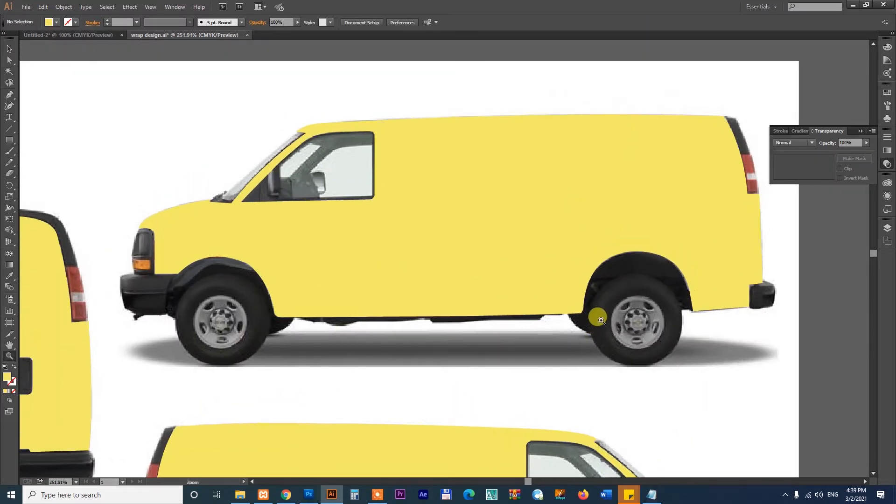
Duplicate the upper side-view van's yellow body shape onto the empty canvas to the left of the template
left_click(555, 273)
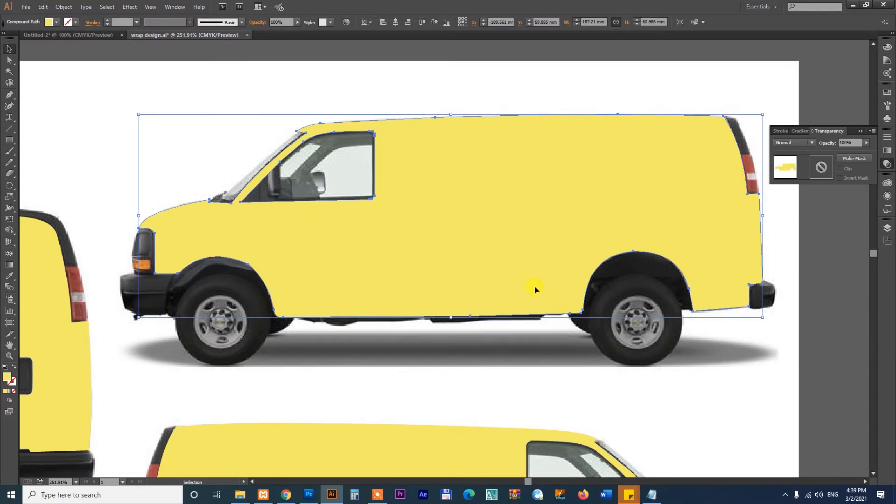
key("ctrl+minus")
key("ctrl+minus")
key("ctrl+minus")
key("ctrl+minus")
left_click_drag(411, 349, 681, 365)
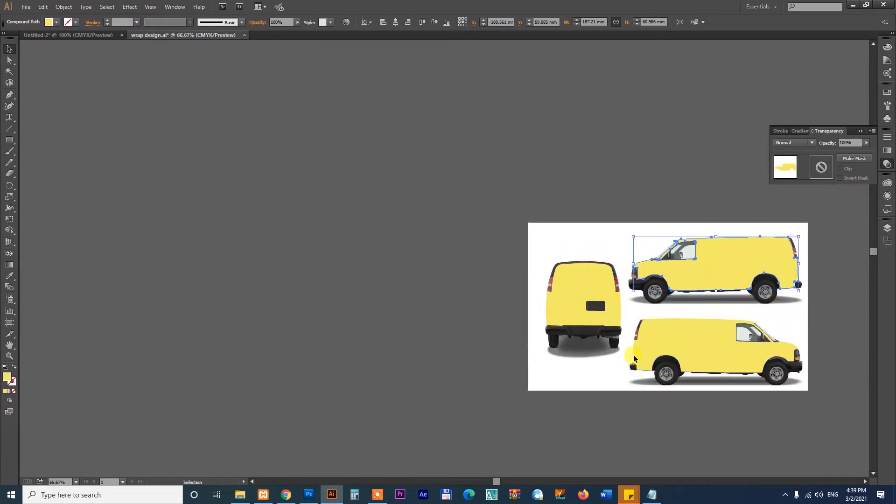
left_click_drag(758, 257, 294, 264)
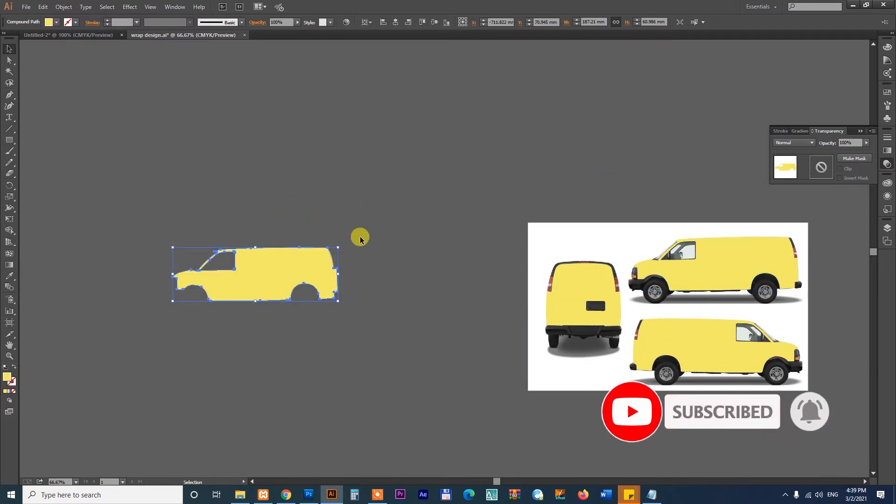
left_click(661, 294)
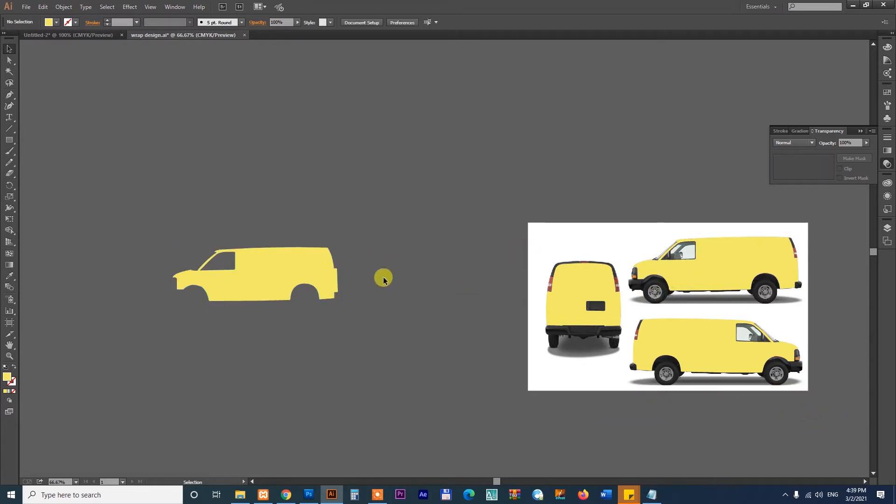
Add a second artboard about 265 × 148 mm around the duplicated van body shape
left_click(8, 323)
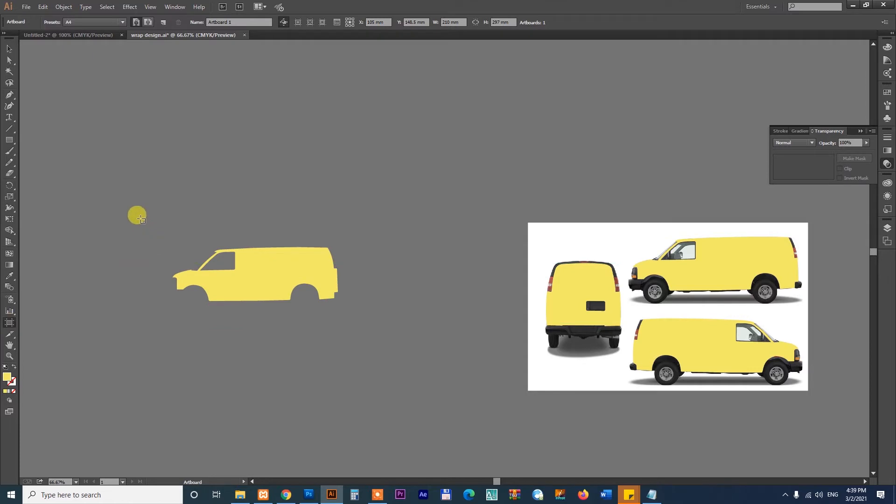
left_click_drag(140, 216, 374, 346)
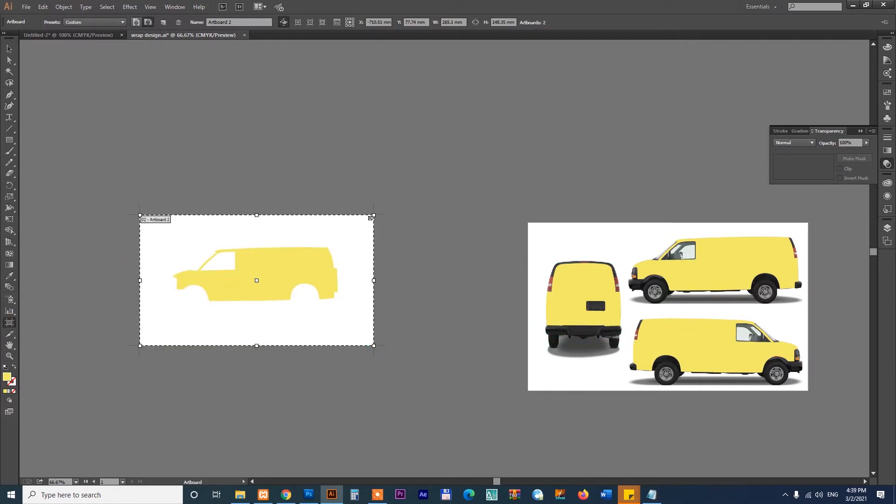
left_click(8, 49)
Change the duplicated van body's fill to the brown swatch
left_click(250, 256)
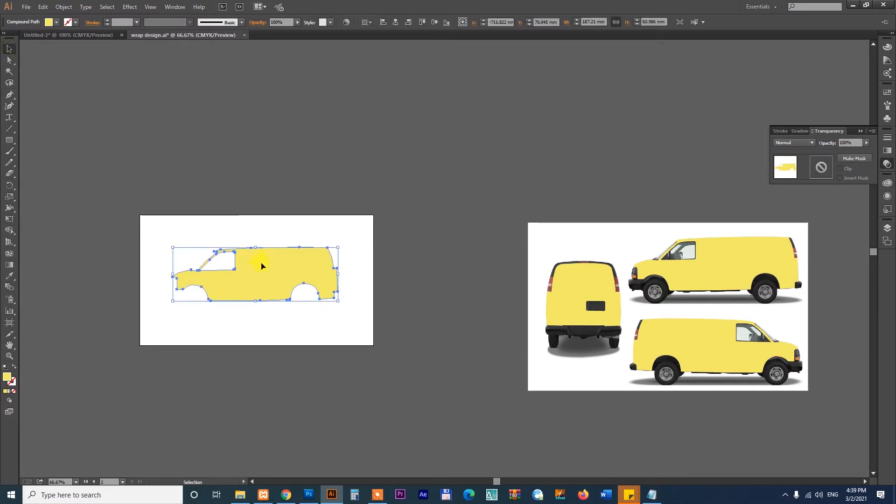
left_click(56, 22)
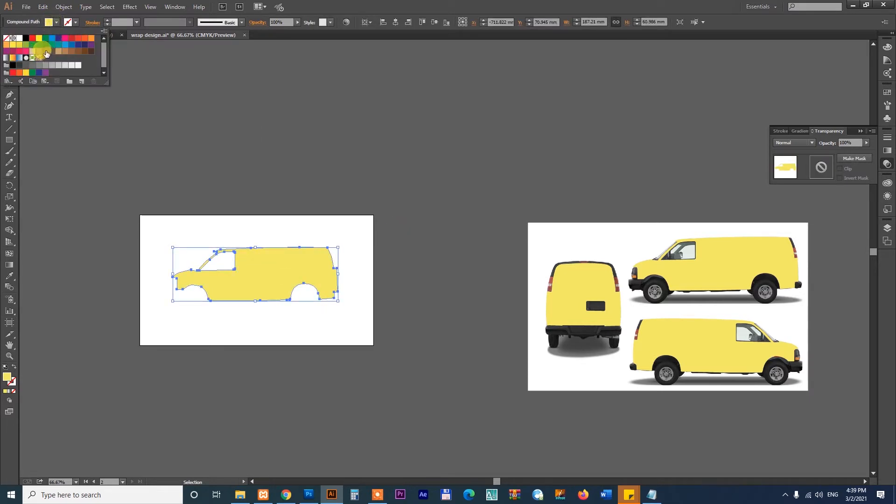
left_click(46, 53)
left_click(220, 169)
left_click(234, 179)
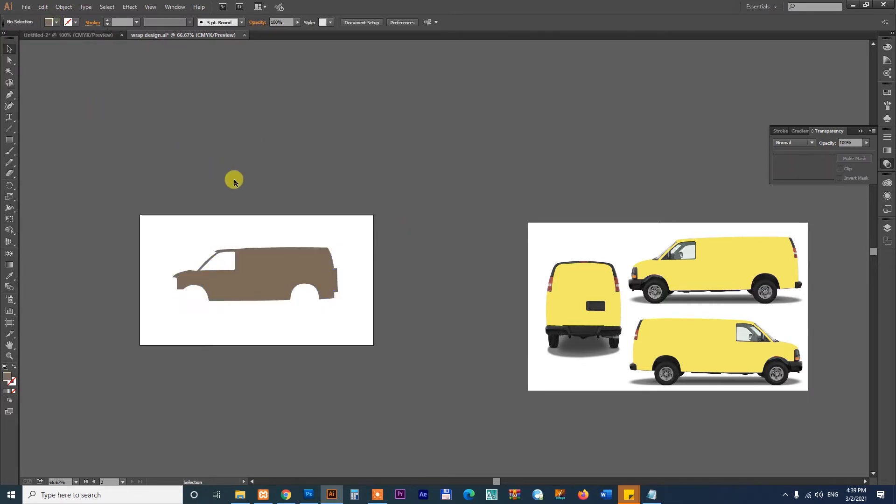
Inspect the brown van body on its artboard up close and open the client's wrap brief in Notepad
left_click(286, 265)
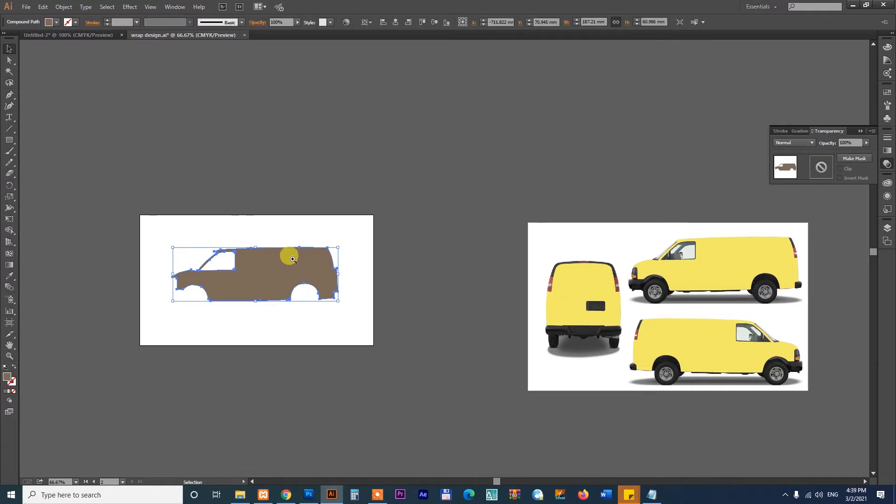
key("z")
left_click_drag(120, 209, 404, 337)
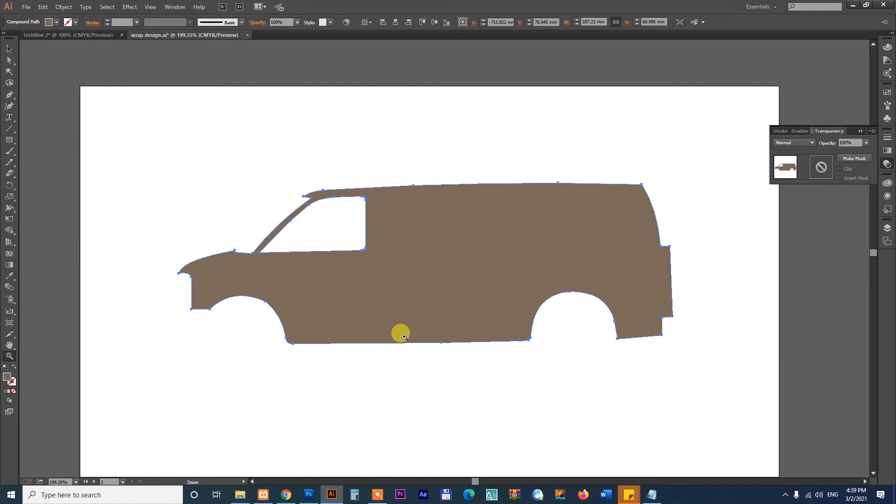
left_click(9, 49)
left_click(174, 140)
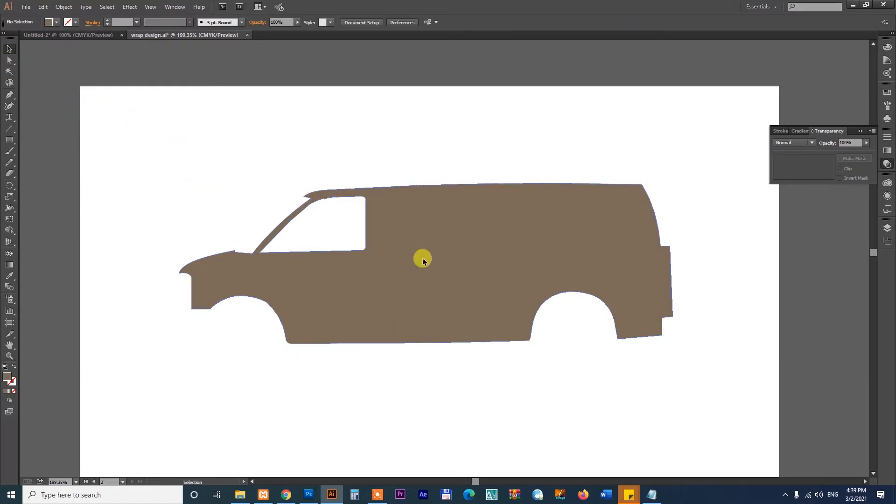
left_click(422, 261)
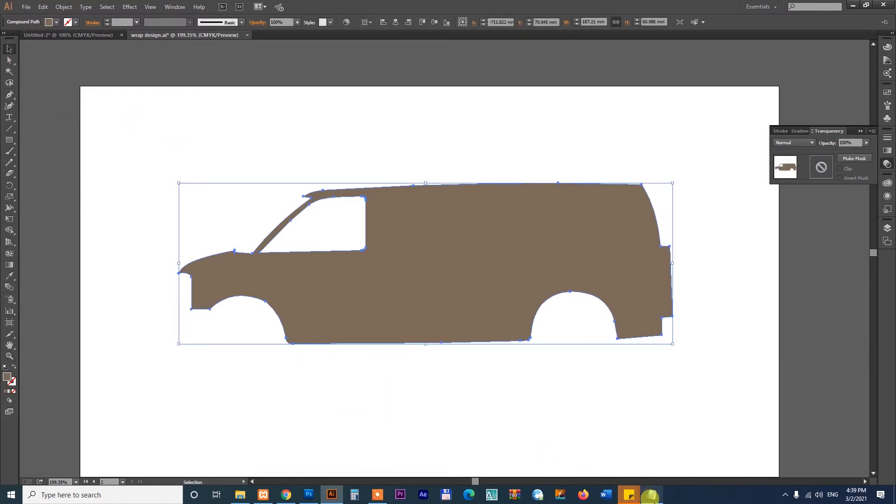
left_click(651, 496)
left_click(330, 275)
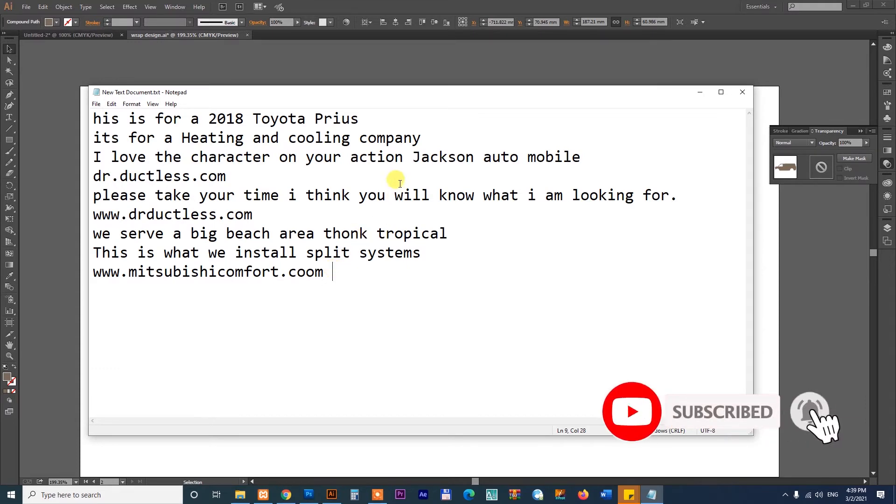
Review the client's website, business description, tropical beach theme and split-system supplier lines in the wrap brief
double_click(247, 214)
left_click(94, 215, "shift")
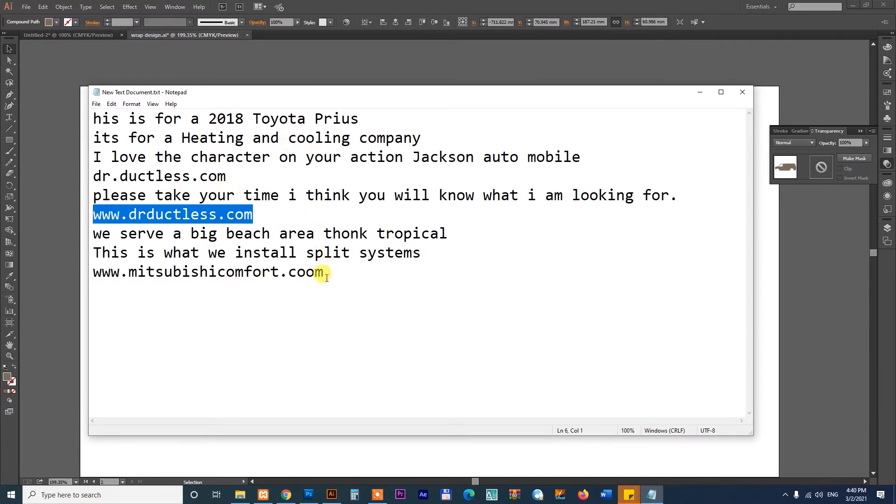
left_click_drag(336, 277, 95, 277)
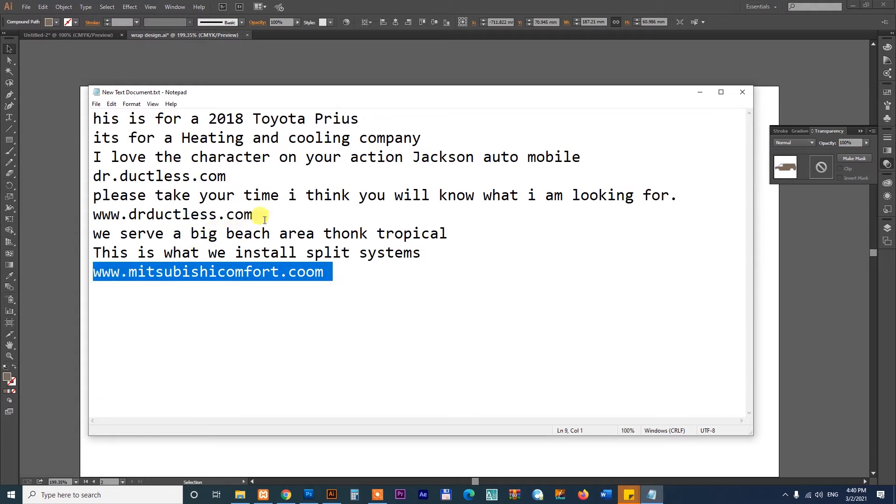
left_click_drag(260, 218, 85, 219)
left_click_drag(243, 192, 90, 191)
left_click_drag(183, 135, 453, 150)
left_click(551, 145)
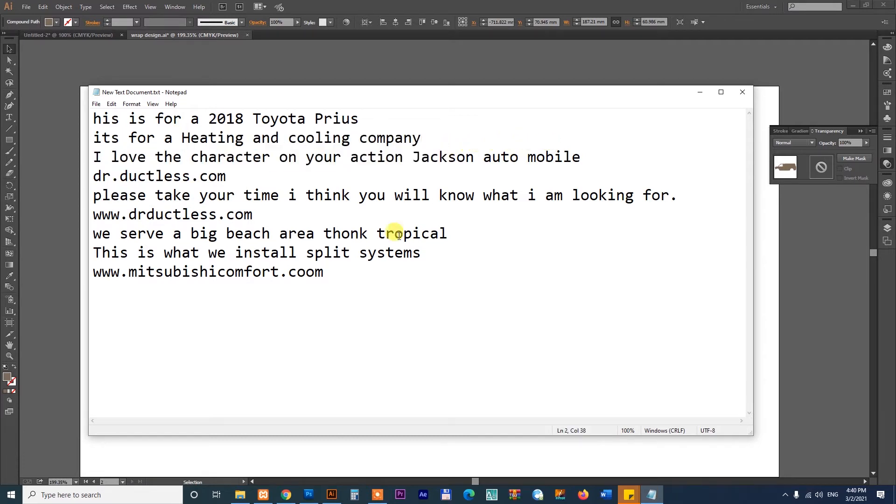
left_click_drag(236, 173, 86, 178)
left_click(227, 228)
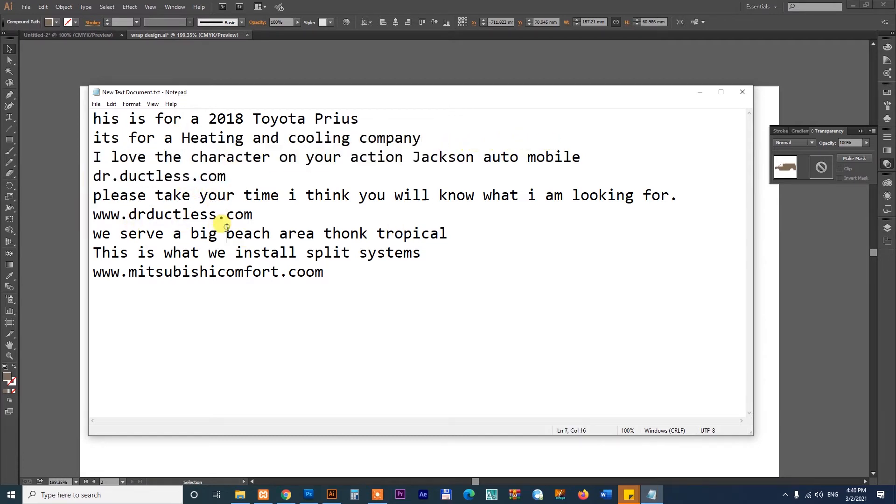
left_click_drag(346, 278, 84, 275)
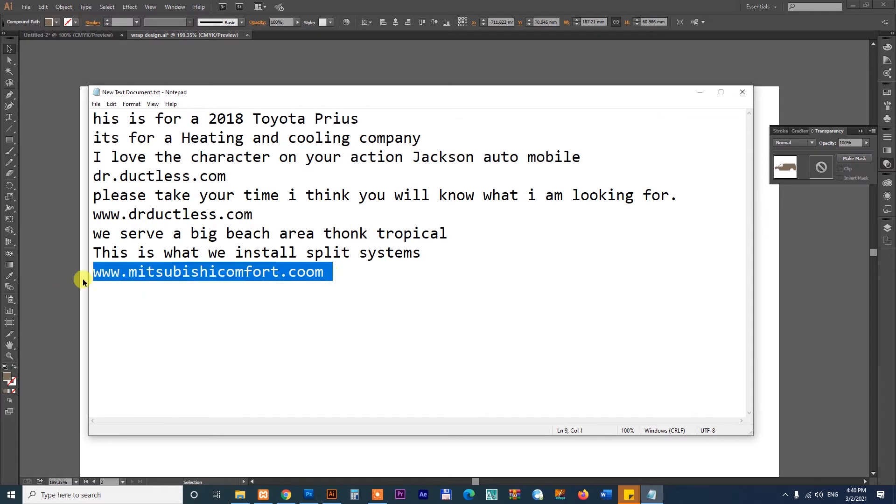
left_click(255, 258)
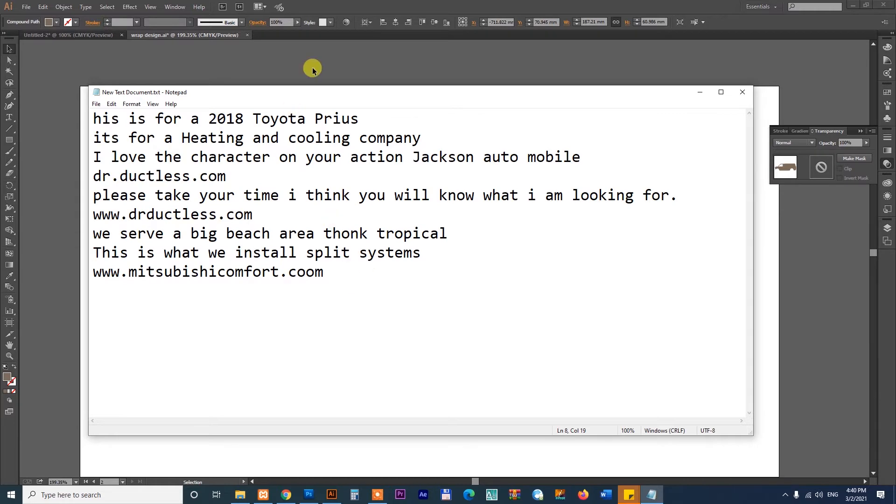
left_click_drag(254, 211, 84, 212)
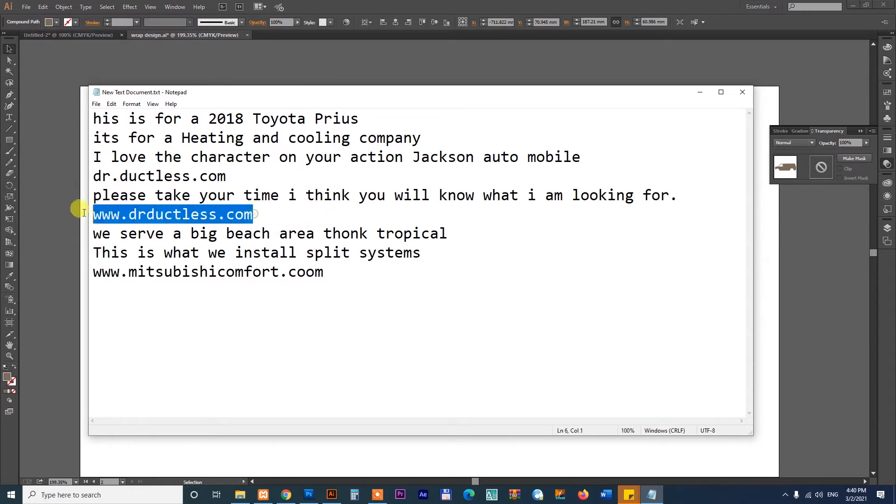
Switch to Chrome and examine the drductless.com home page for its logo, mascot and brand colours
left_click(286, 495)
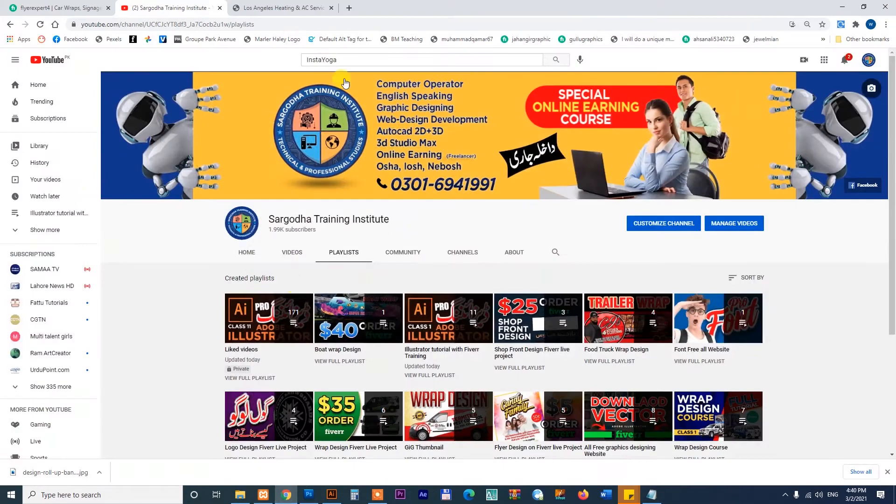
left_click(286, 9)
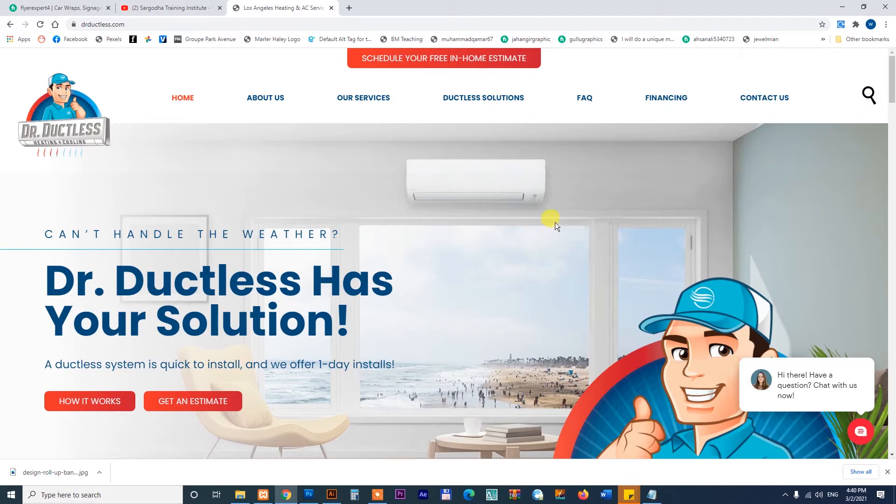
scroll(554, 223, "down", 5)
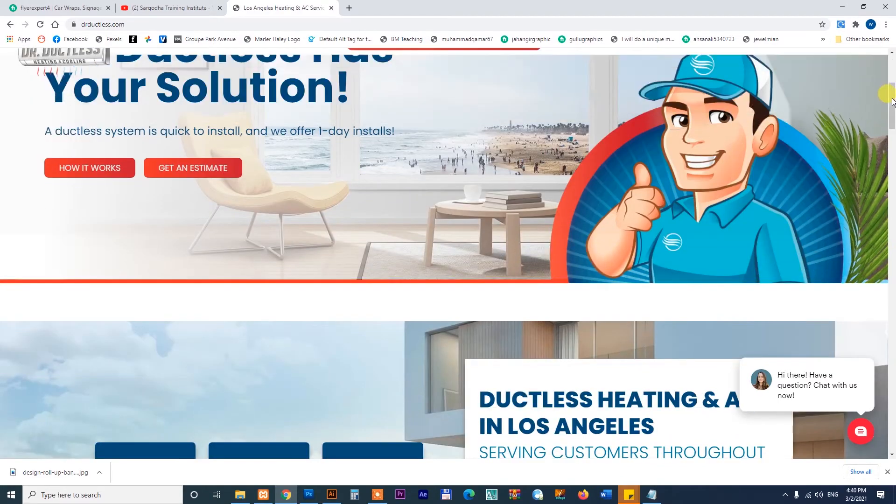
left_click_drag(892, 102, 886, 49)
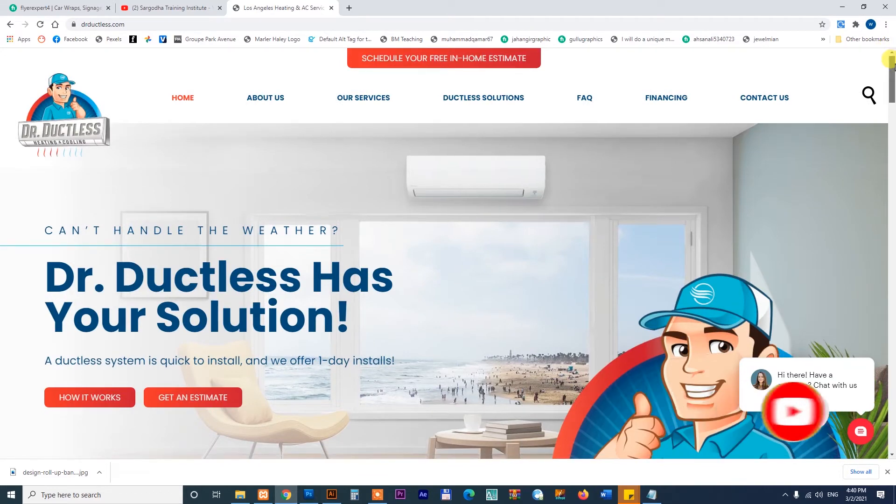
Place Dr Ductless Logo.png from the wrap design folder into the Illustrator document and scale it to about 70 × 67 mm above the van artboard
left_click(241, 498)
left_click(396, 156)
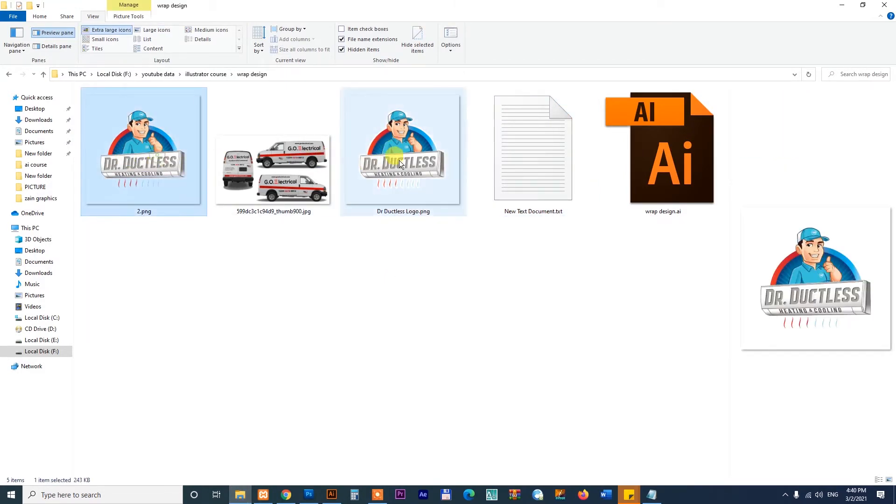
left_click_drag(407, 161, 786, 358)
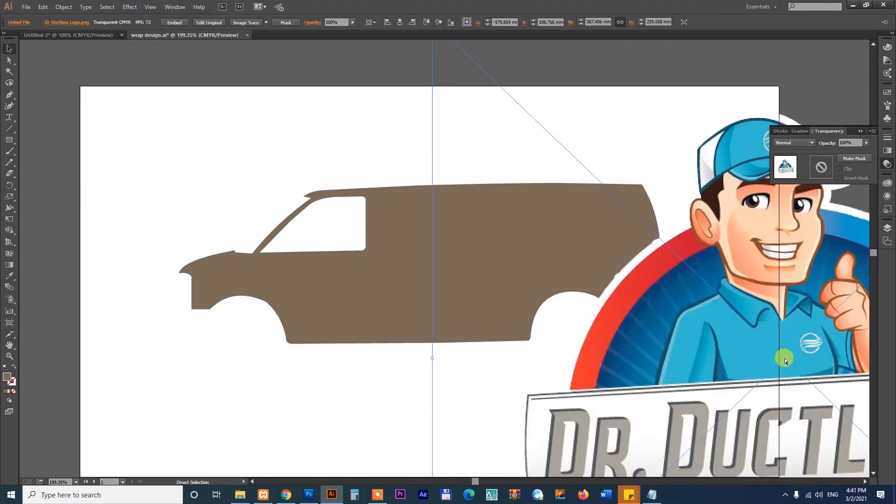
key("ctrl+1")
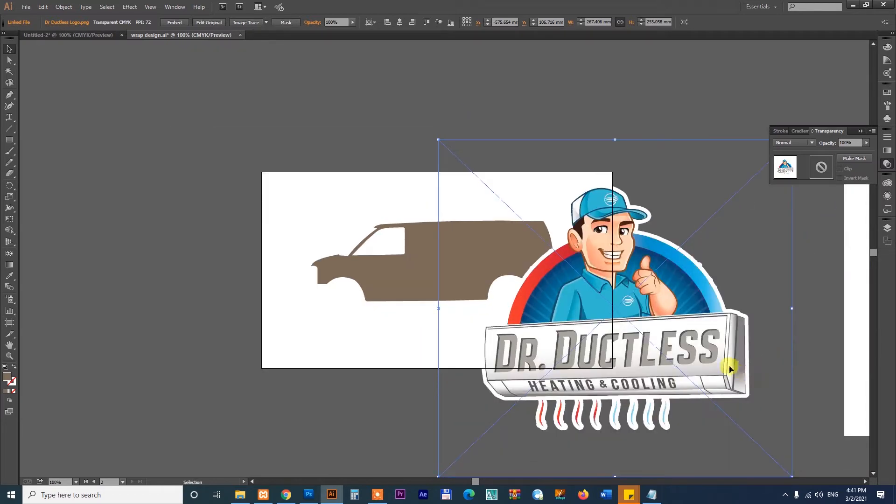
left_click_drag(730, 369, 546, 307)
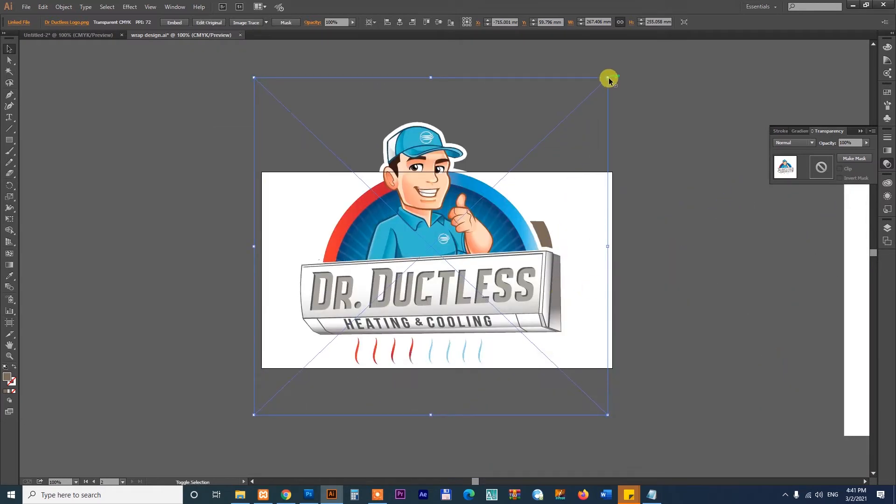
left_click_drag(609, 80, 492, 117)
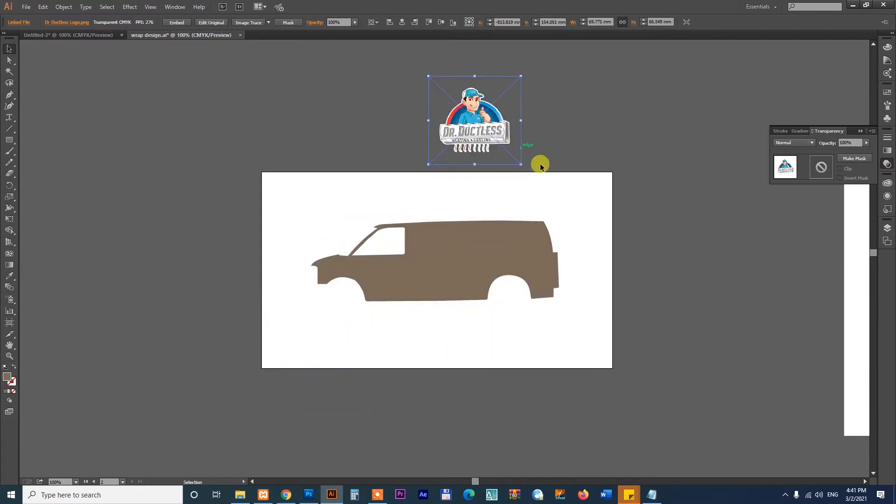
left_click(573, 196)
Lock the brown van body on its artboard and test whether it can still be selected
key("z")
left_click_drag(218, 97, 633, 364)
key("v")
left_click(466, 303)
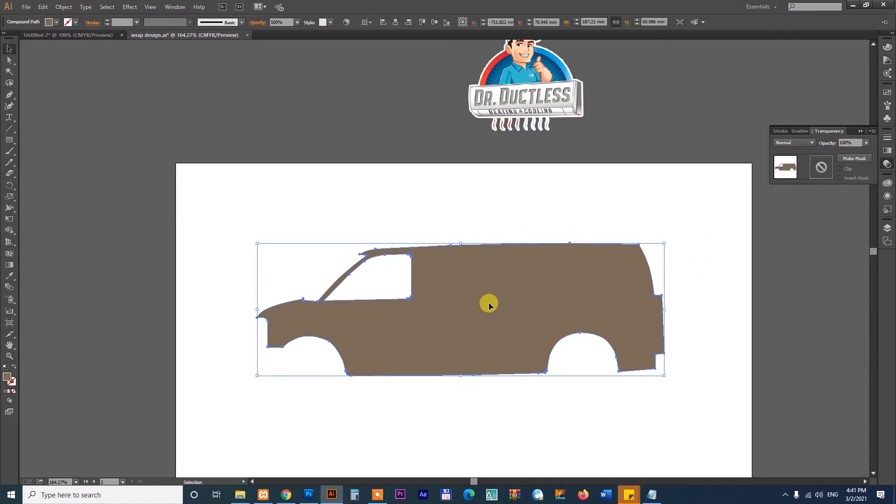
key("ctrl+shift+a")
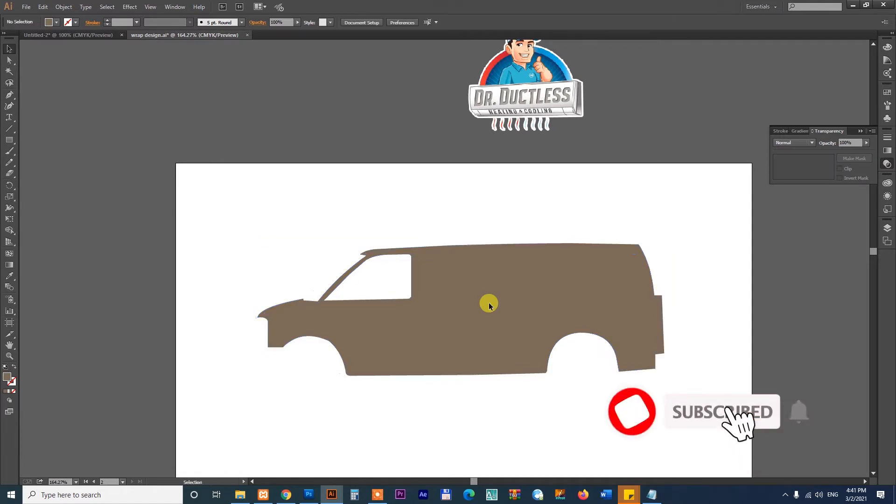
left_click_drag(702, 240, 237, 395)
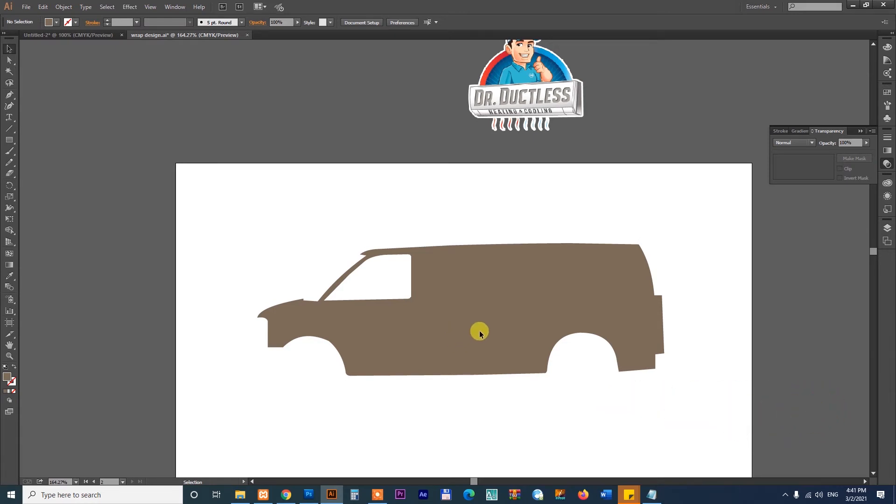
Unlock all locked objects in the document
left_click(64, 7)
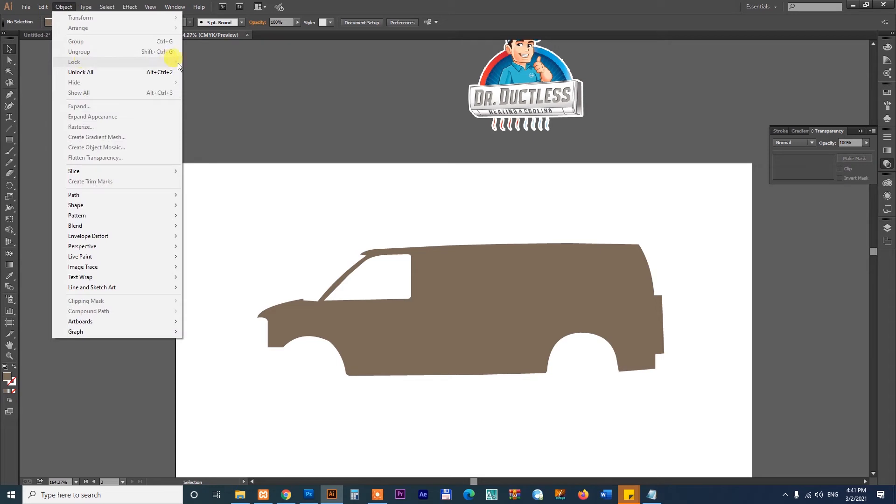
left_click(100, 73)
left_click(344, 149)
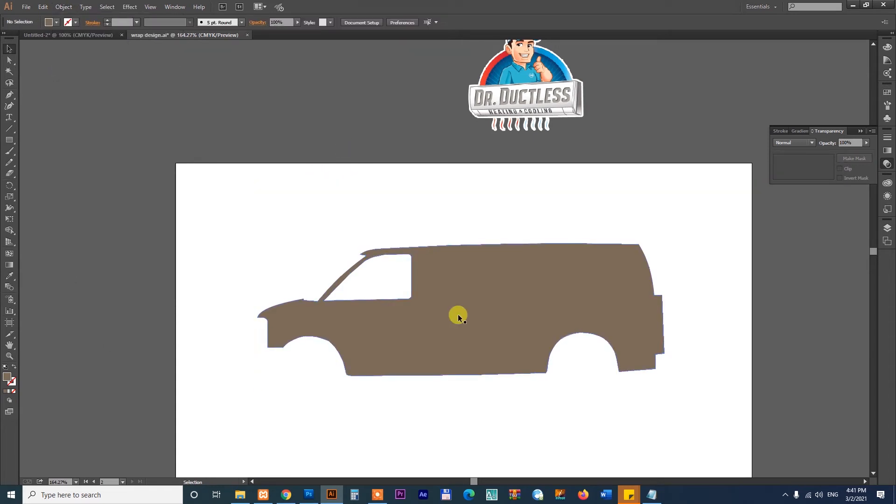
Lock the selected brown van body again and try to marquee-select it
left_click(458, 314)
left_click(63, 7)
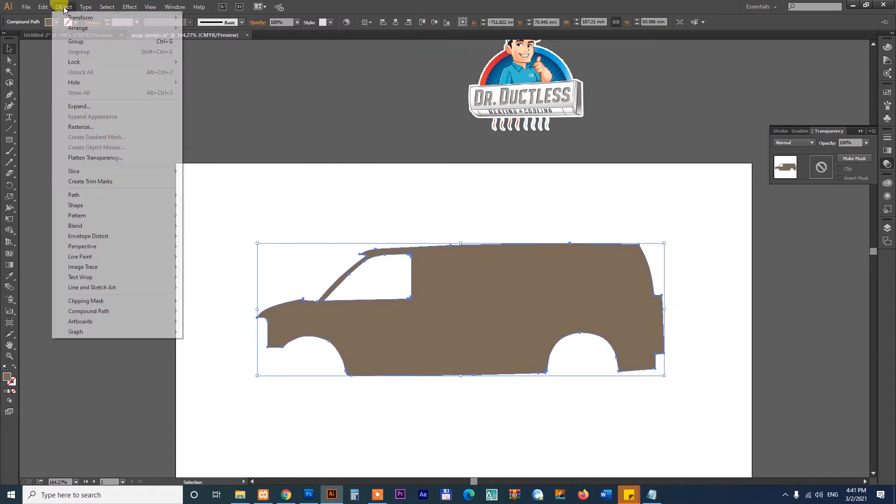
mouse_move(84, 62)
left_click(207, 62)
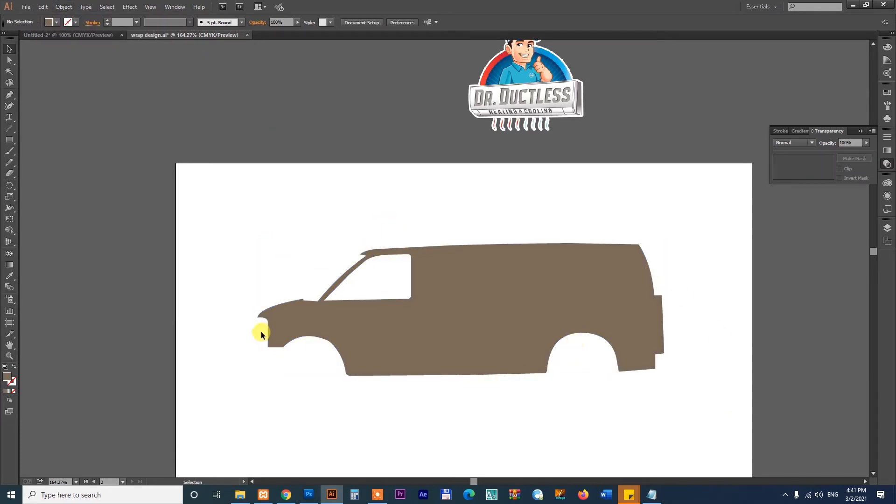
left_click_drag(240, 213, 725, 386)
Move the Dr. Ductless logo beside the van's upper rear corner, overlapping the artboard's right edge
left_click_drag(551, 122, 730, 221)
key("space")
left_click_drag(554, 340, 434, 352)
left_click_drag(616, 204, 642, 234)
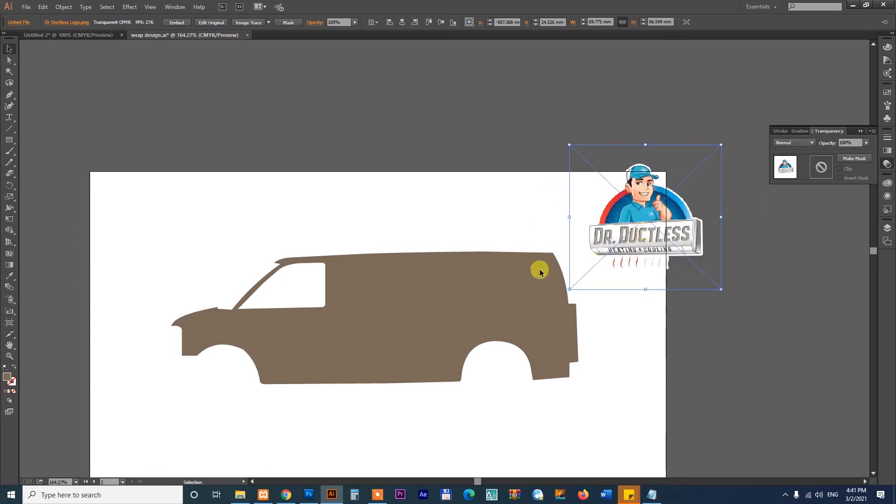
Unlock all objects and select the brown van body
left_click(63, 7)
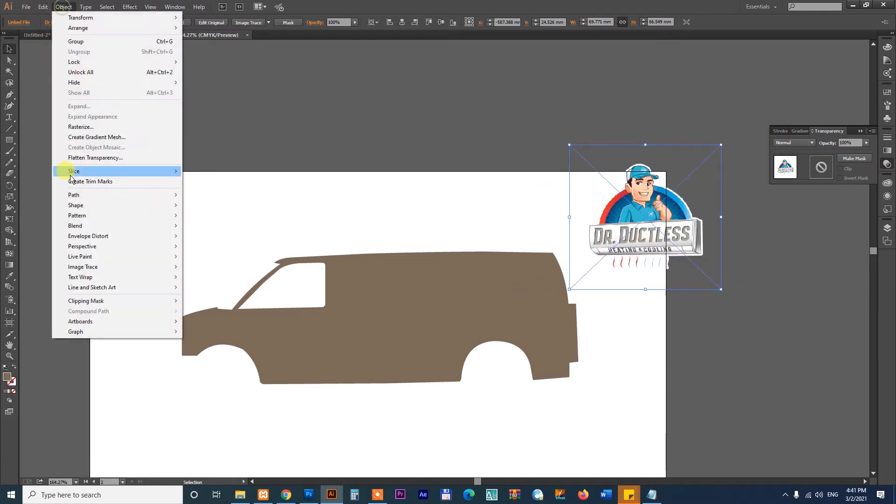
left_click(87, 72)
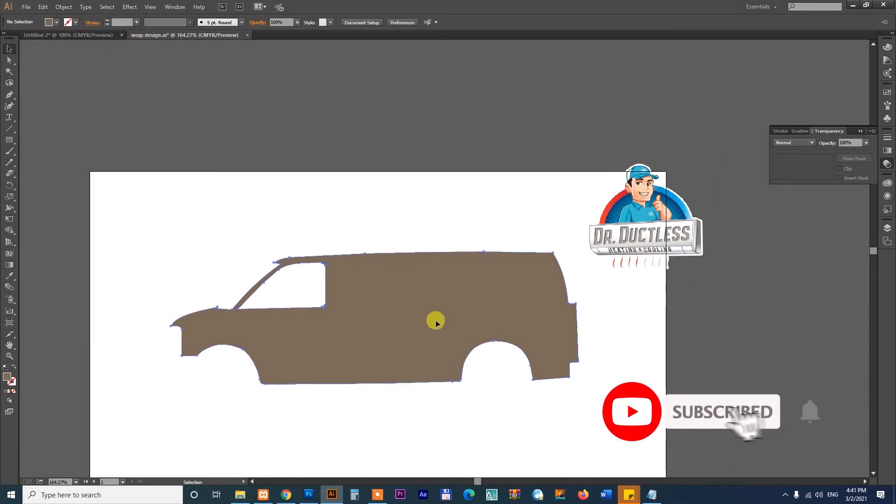
left_click(417, 233)
left_click(426, 299)
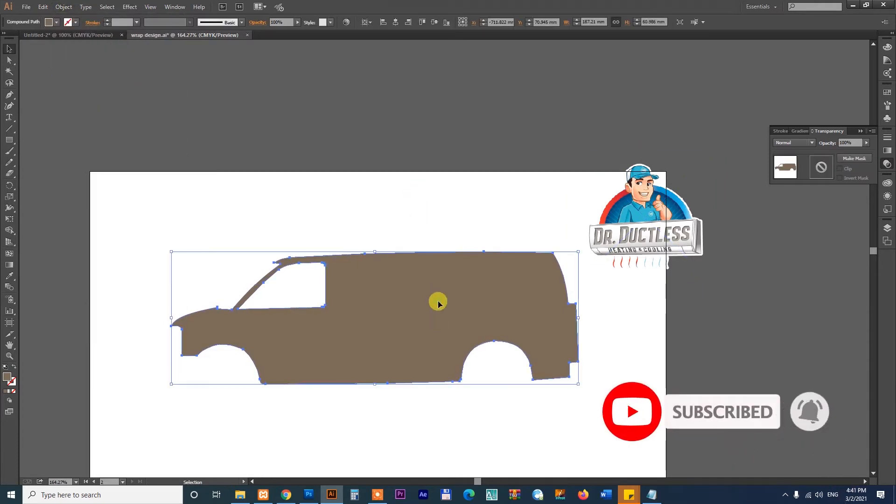
Draw a rectangle about 211 × 52 mm across the artboard's upper edge and fill it with red sampled from the logo
left_click(10, 137)
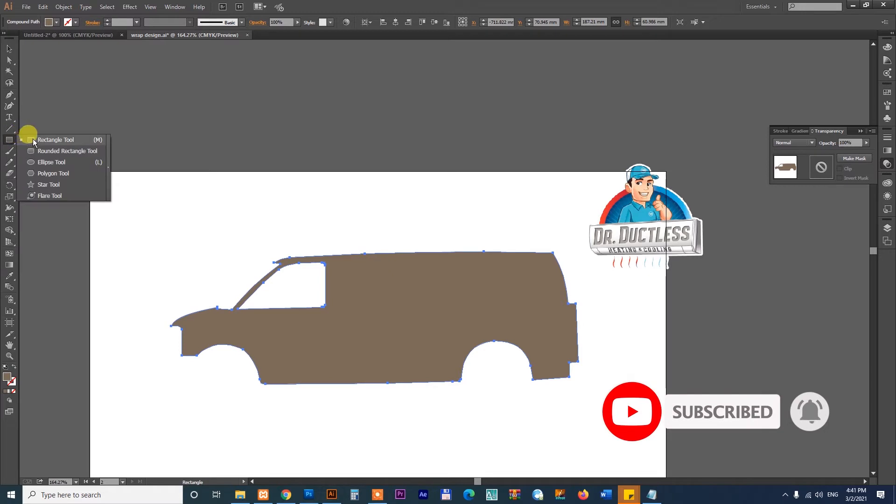
left_click_drag(134, 87, 591, 200)
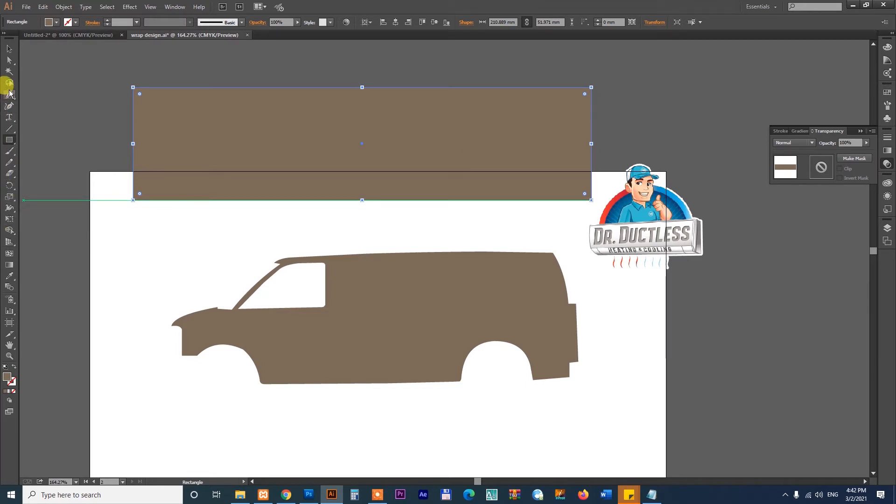
left_click(9, 277)
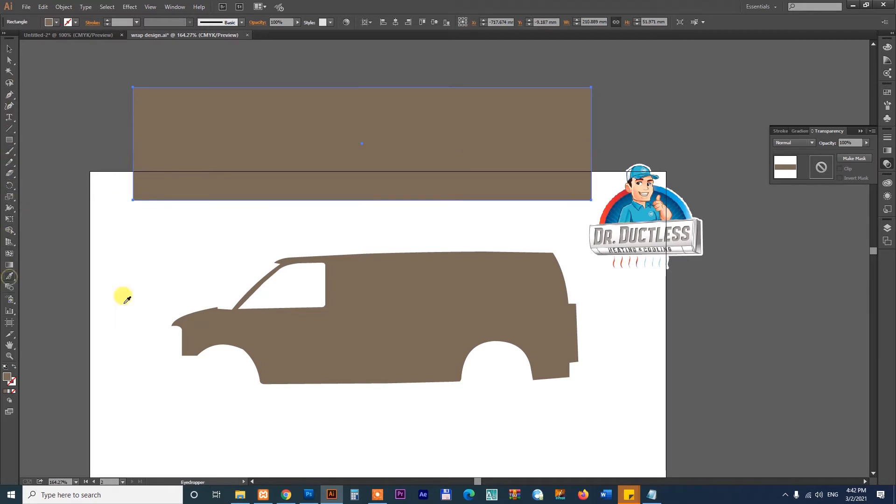
left_click(620, 196)
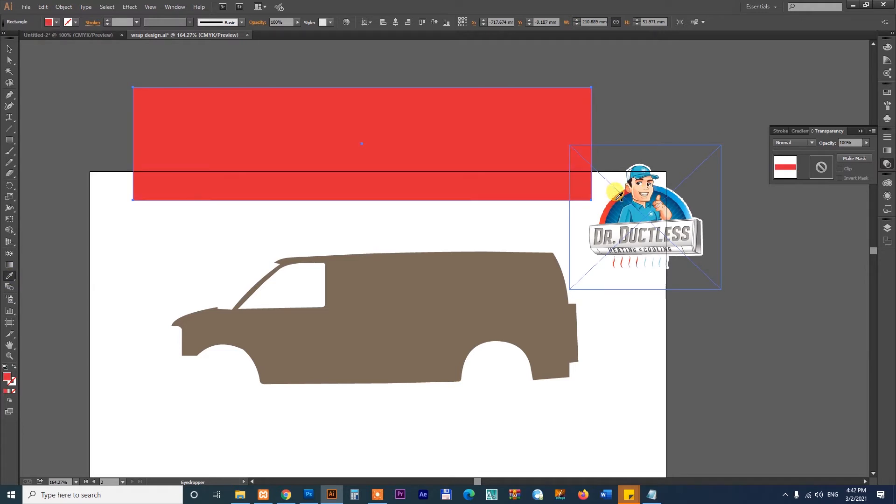
left_click(9, 48)
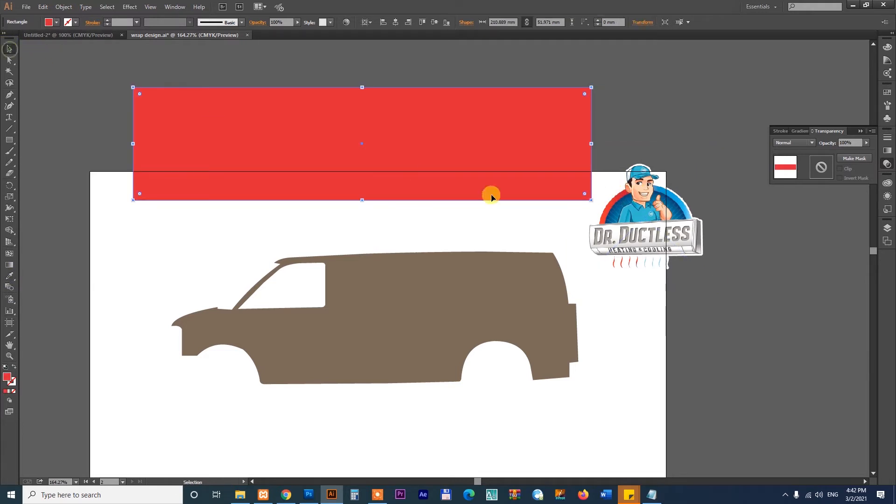
Duplicate the red rectangle upward by about 49 mm and fill the copy with white sampled from the artboard
scroll(457, 190, "up", 5)
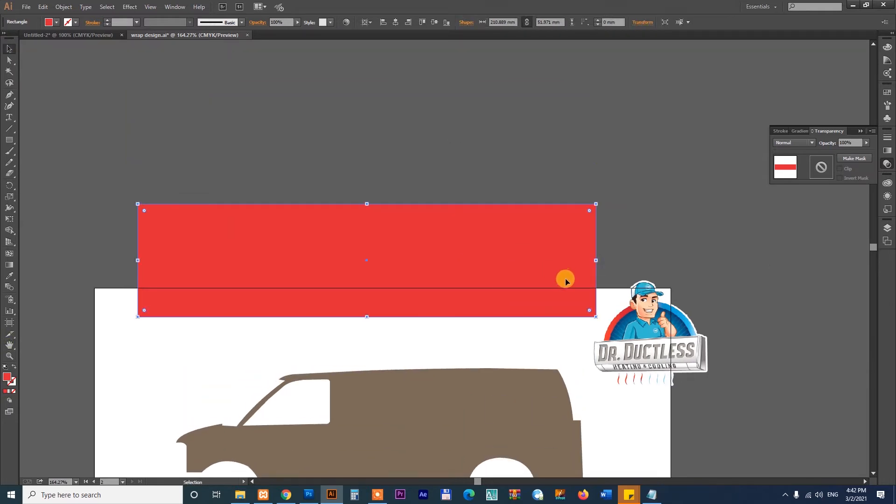
key("alt")
left_click_drag(516, 255, 511, 150)
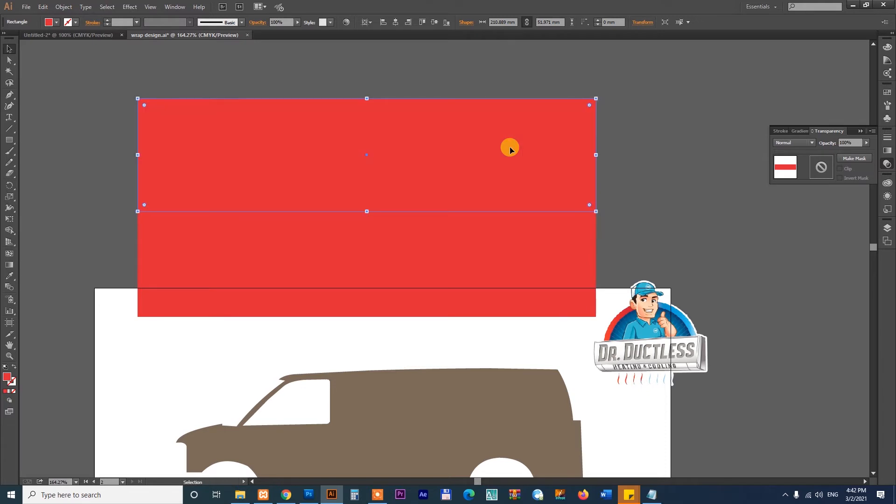
key("i")
left_click(513, 326)
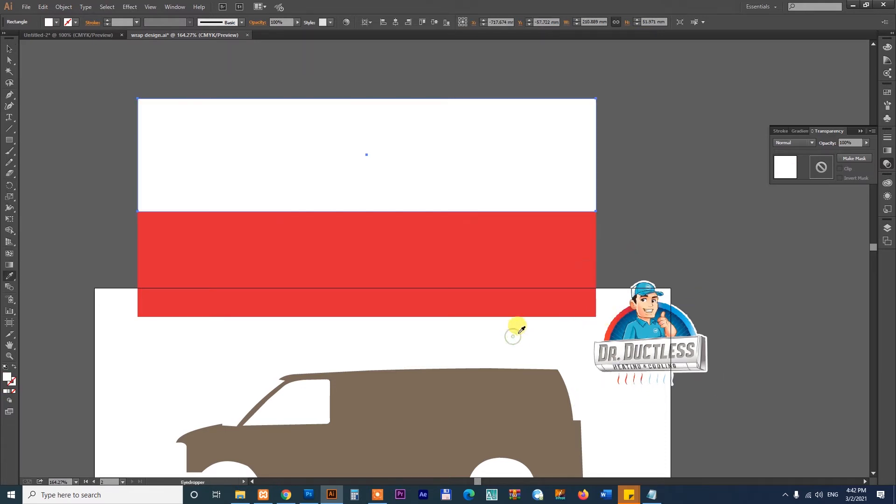
Shorten the white rectangle to about 18 mm tall against the red one and place a copy just above it
key("v")
left_click_drag(366, 98, 367, 172)
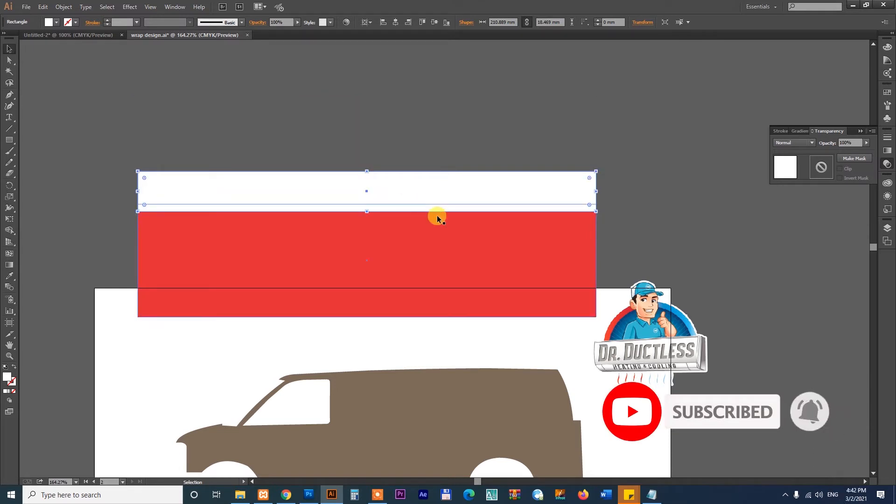
left_click_drag(459, 193, 466, 146)
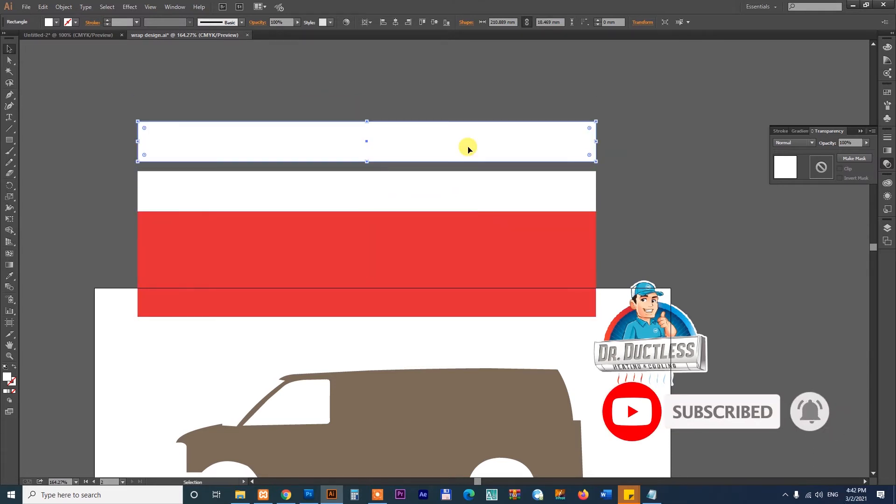
Fill the copied band with dark blue sampled from the logo and stretch it to about 57 mm tall, meeting the white band
key("i")
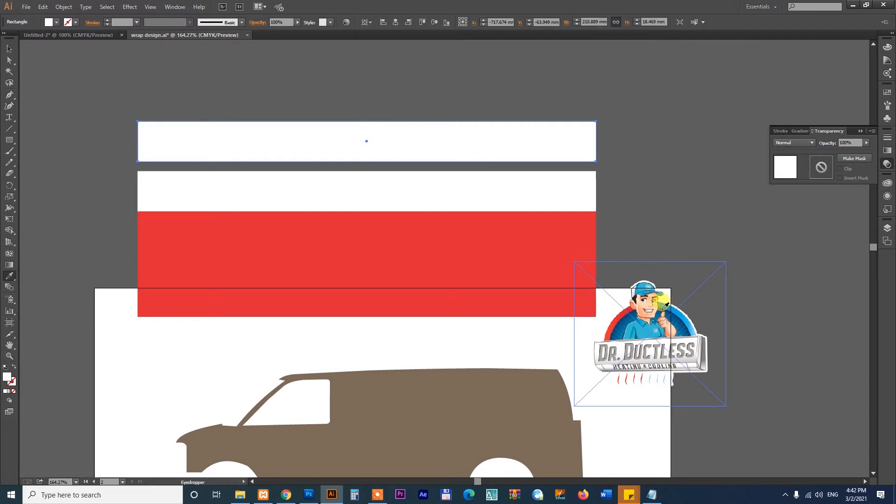
left_click(663, 306)
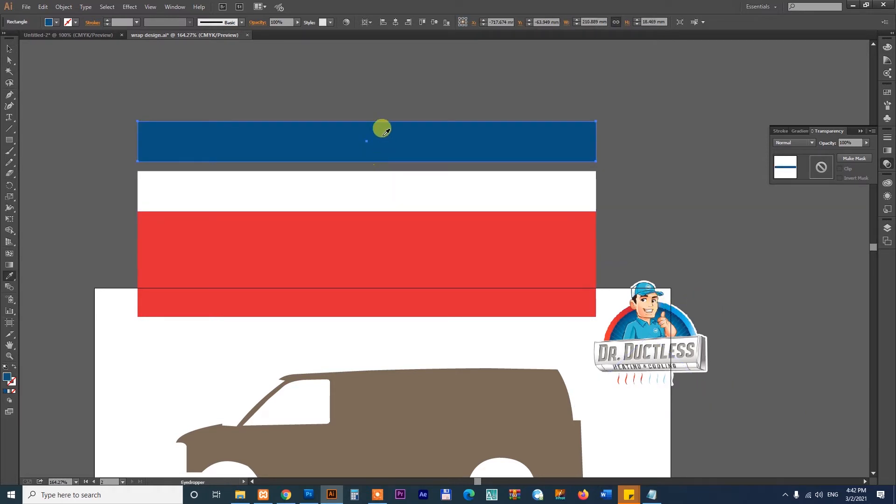
key("v")
left_click_drag(367, 122, 367, 47)
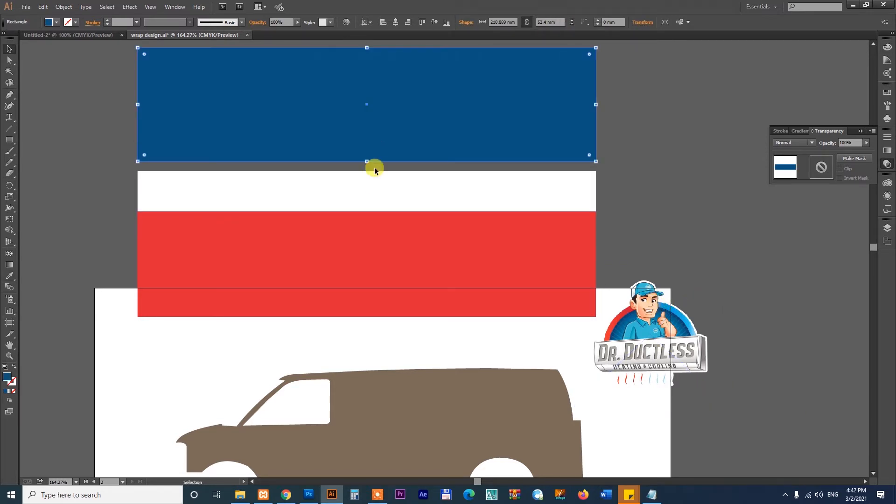
left_click_drag(367, 161, 370, 171)
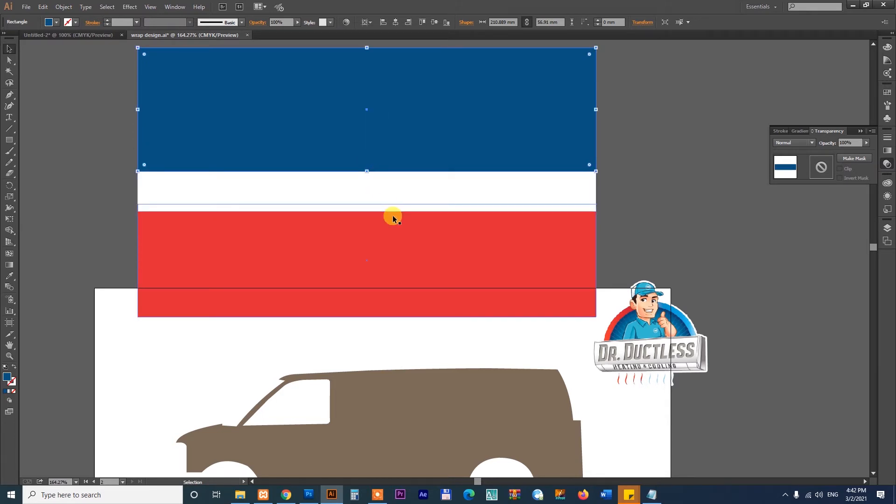
Recolour the white middle band with light blue sampled from the logo
left_click(409, 191)
key("i")
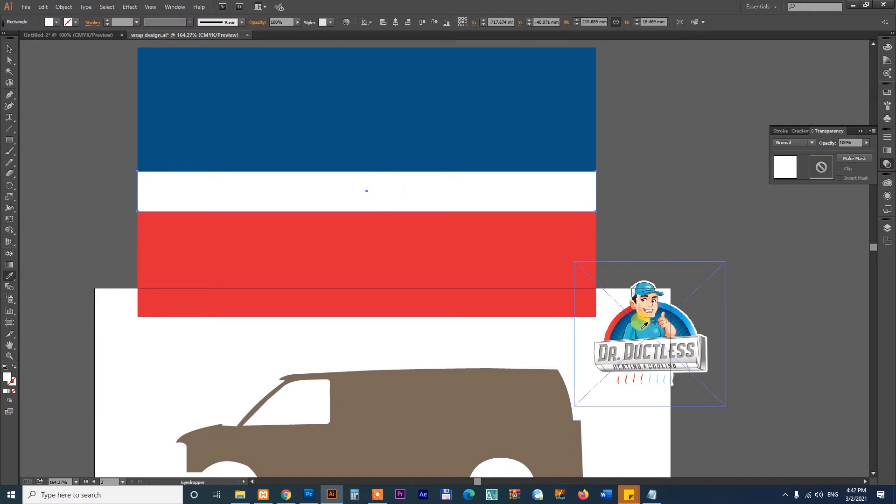
left_click(644, 329)
key("v")
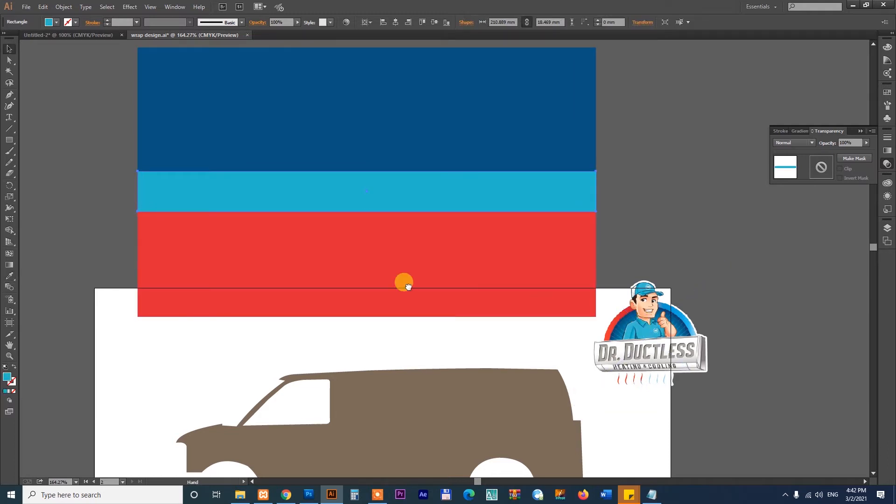
Extend the red band's lower edge to make it about 61 mm tall
left_click_drag(402, 283, 405, 193)
left_click(405, 192)
left_click_drag(355, 232, 354, 251)
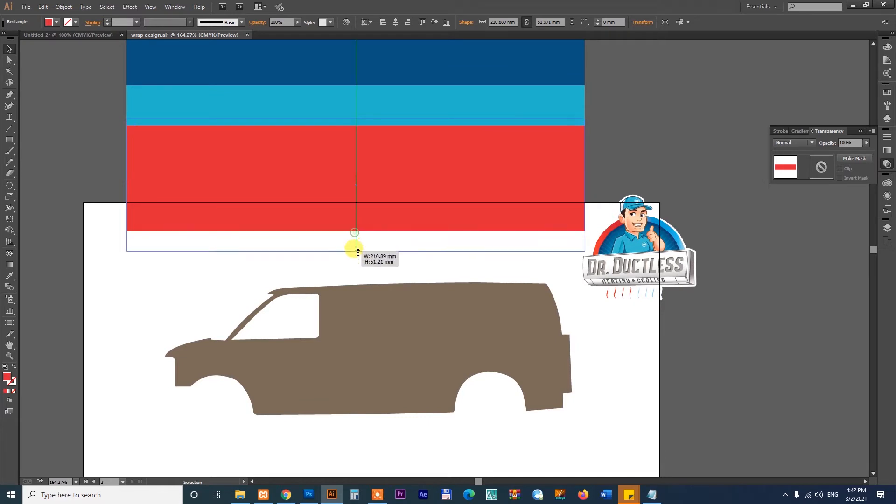
Select the blue, light blue and red bands and move them down together to cover the van body
left_click_drag(508, 176, 516, 242)
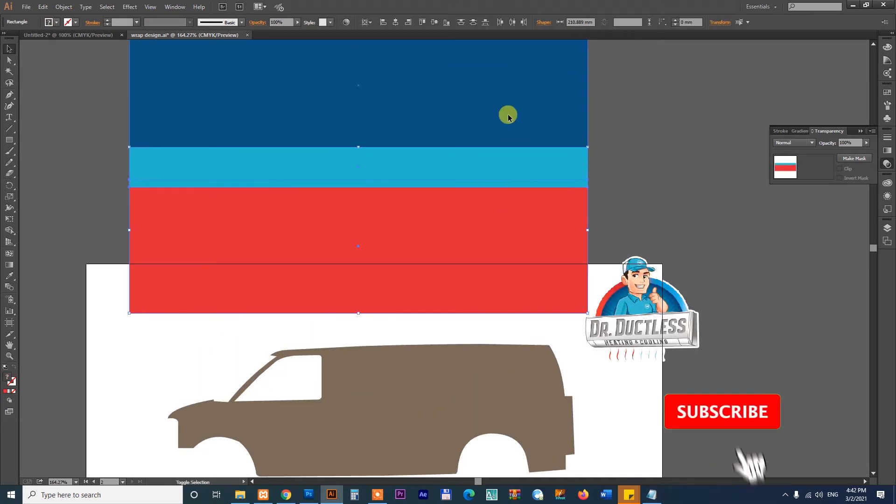
left_click(527, 162, "shift")
left_click_drag(534, 191, 543, 414)
left_click_drag(448, 385, 470, 255)
left_click_drag(560, 199, 591, 206)
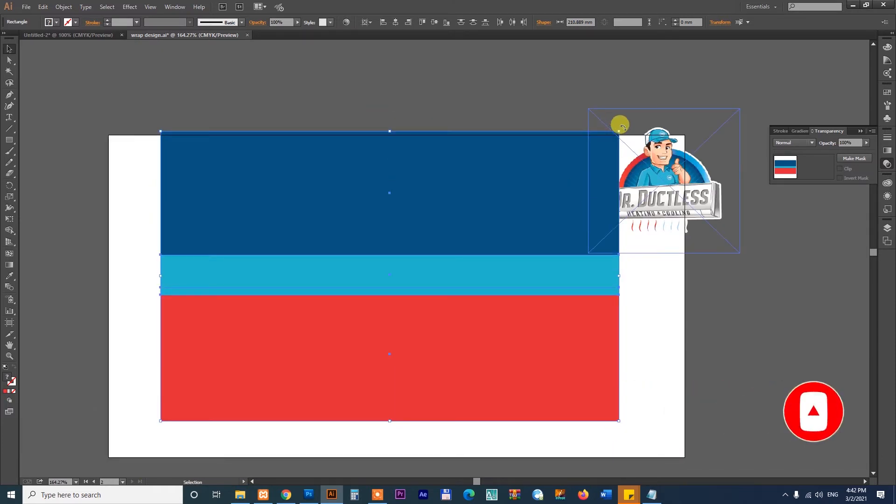
Rotate the three bands counterclockwise so they rise diagonally towards the van's rear
left_click_drag(623, 127, 593, 102)
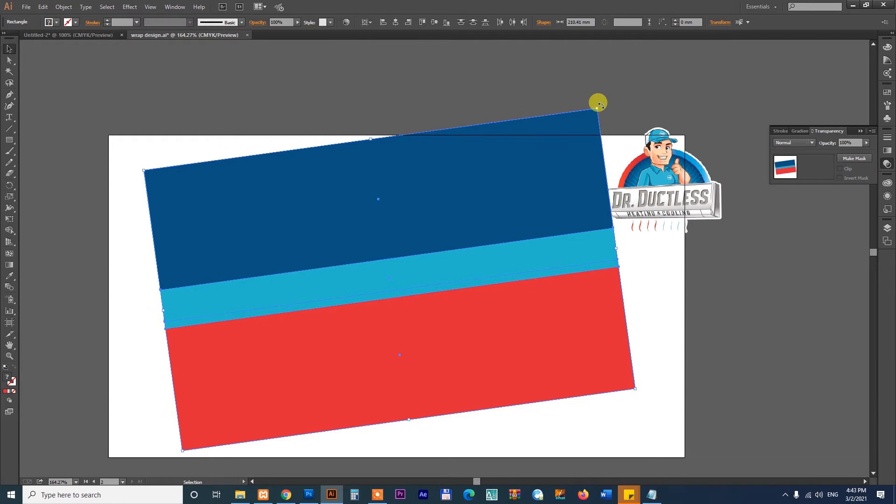
left_click_drag(600, 104, 565, 77)
mouse_move(544, 168)
left_mouse_down()
mouse_move(548, 183)
mouse_move(545, 165)
left_mouse_up()
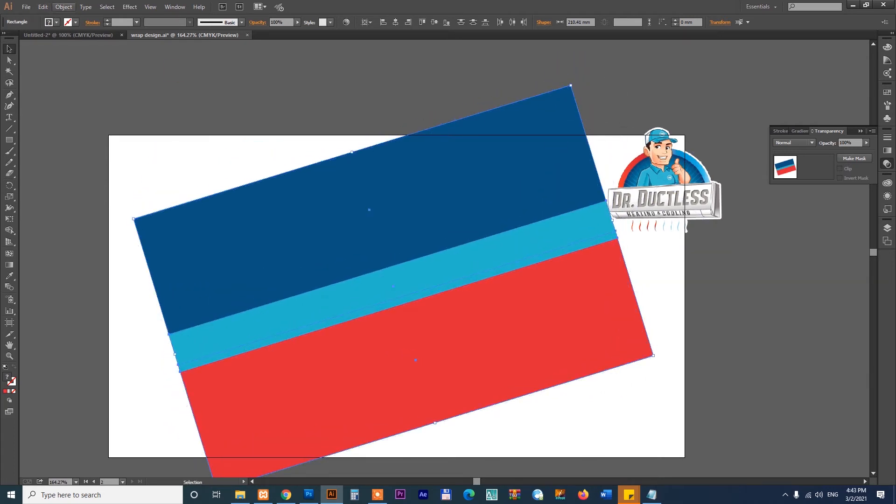
Send the three rotated colour bands to the back, behind the brown van body
left_click(63, 6)
mouse_move(91, 27)
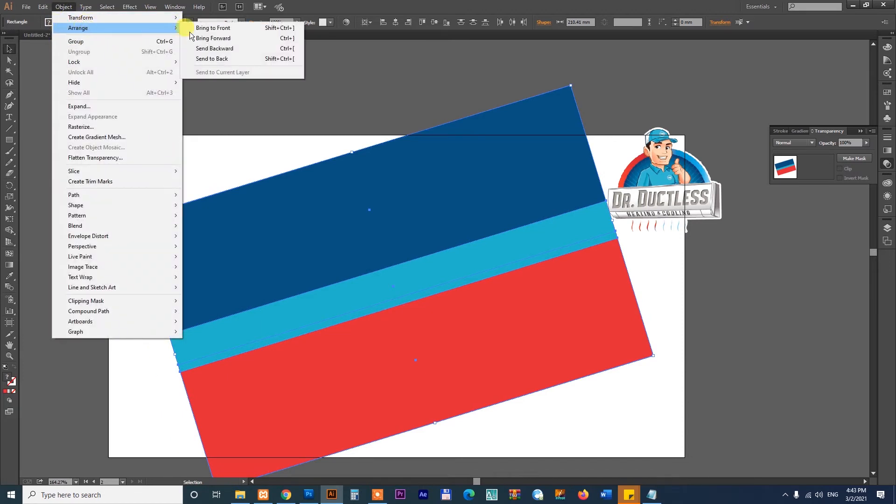
left_click(214, 59)
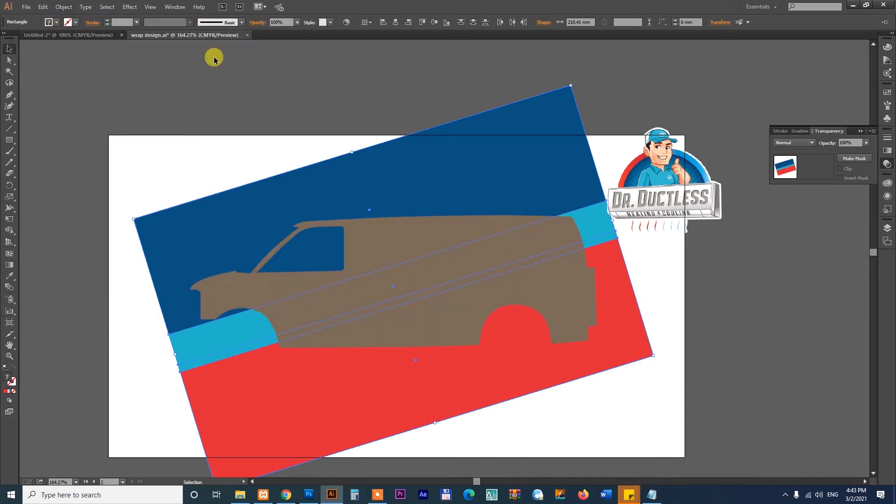
Move the Dr. Ductless logo completely off the artboard, beyond its right edge
left_click(379, 243)
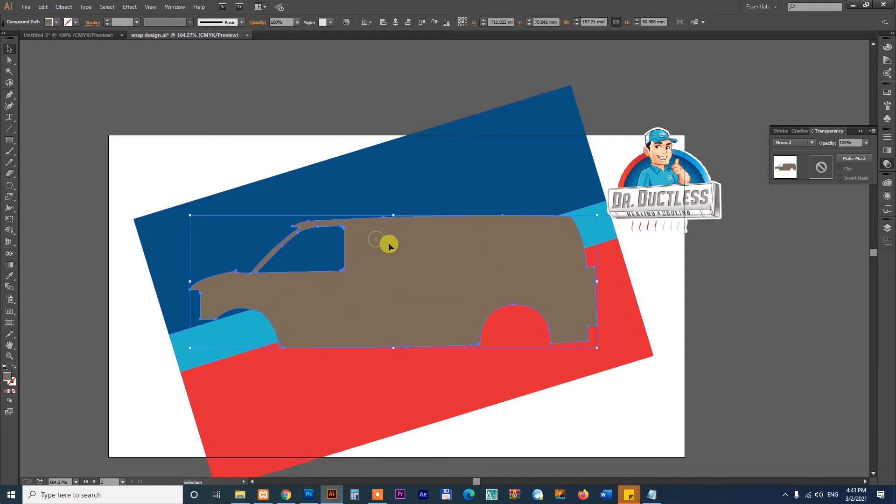
left_click(663, 205)
left_click_drag(663, 205, 781, 222)
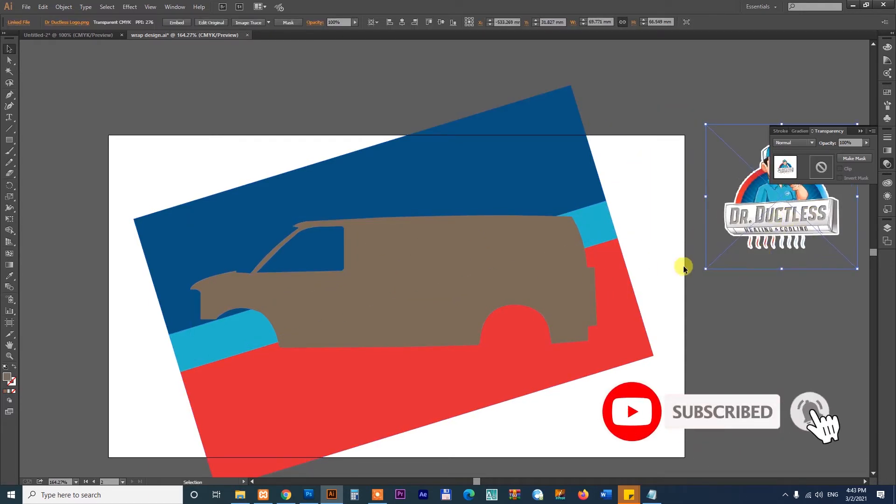
Reselect the three bands and rotate them slightly clockwise to a shallower diagonal behind the van
left_click(147, 259)
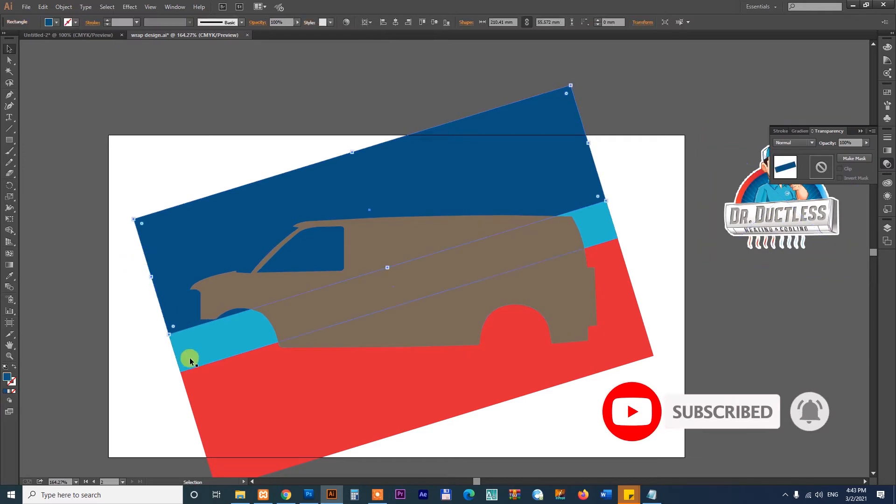
left_click(190, 358, "shift")
left_click(199, 388, "shift")
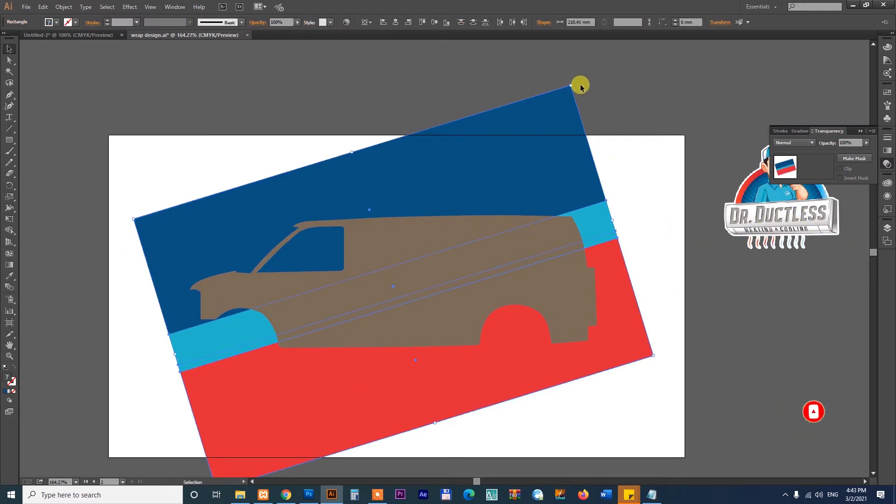
left_click_drag(573, 81, 595, 108)
left_click_drag(580, 167, 581, 162)
left_click_drag(84, 148, 668, 425)
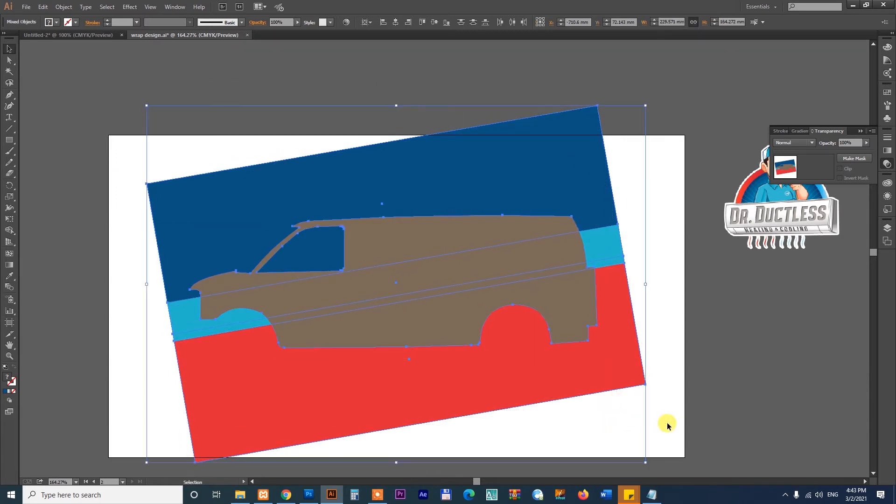
right_click(455, 231)
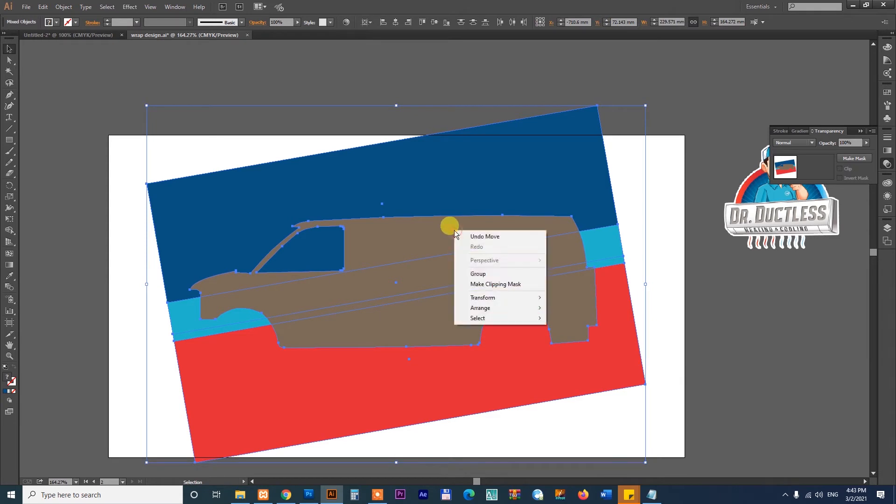
left_click(696, 297)
left_click(609, 206)
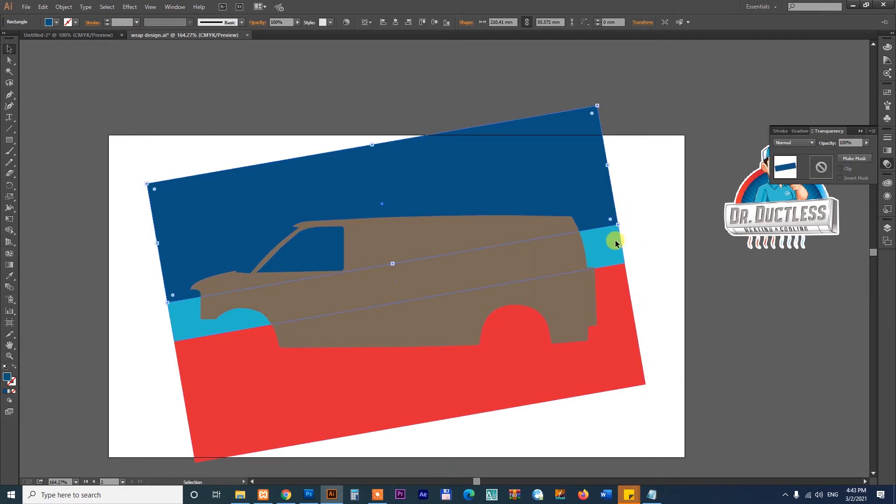
left_click(616, 244)
left_click(623, 288)
left_click(610, 245)
left_click(603, 212)
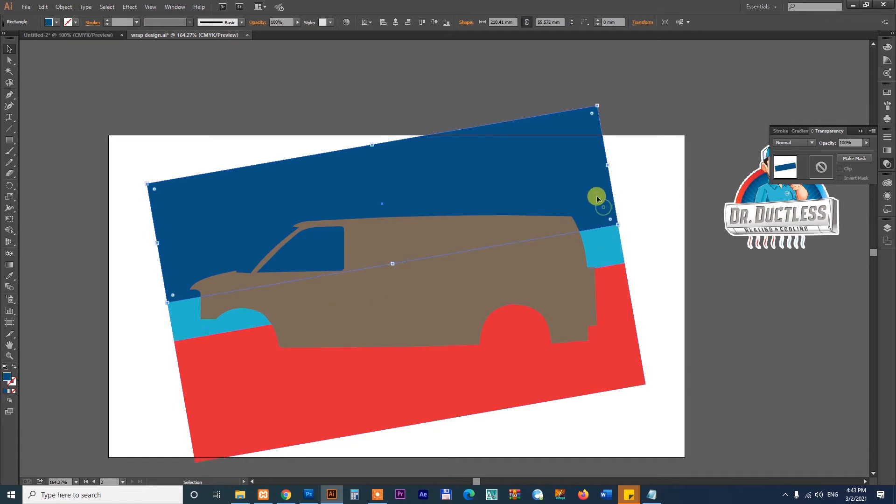
left_click(388, 233)
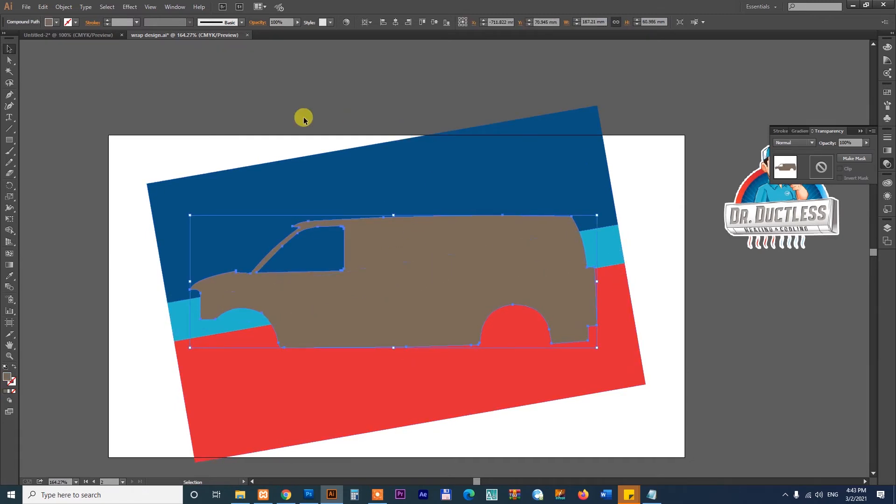
Select the van body with all three bands and make a clipping mask that trims the bands to the van's shape
left_click_drag(181, 98, 674, 449)
right_click(533, 267)
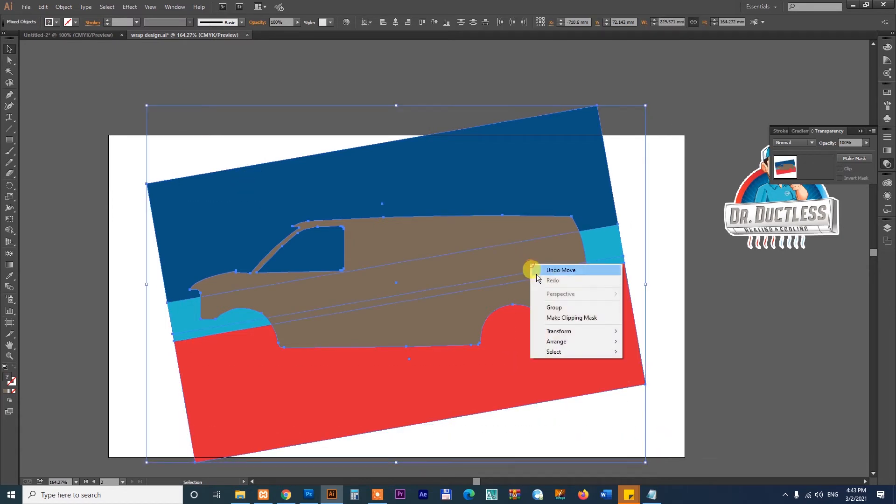
left_click(556, 318)
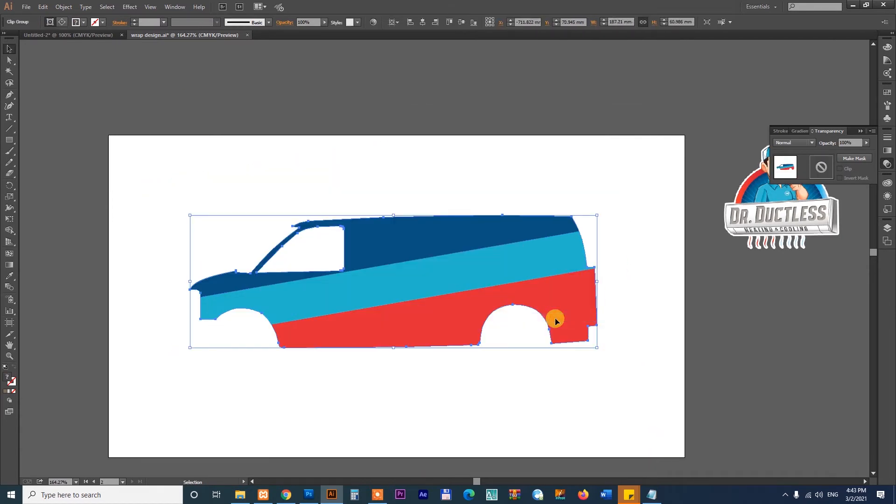
left_click(638, 327)
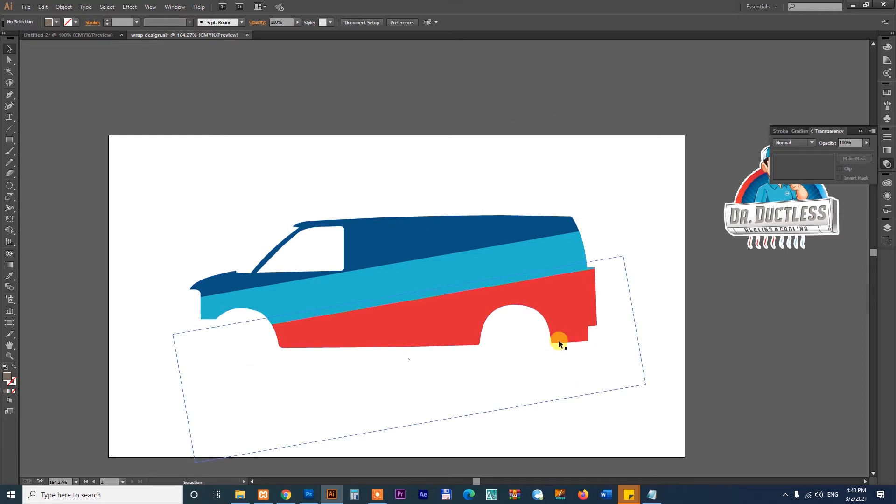
Place the Dr. Ductless logo on the van's side, between the window and the rear wheel arch
left_click(756, 217)
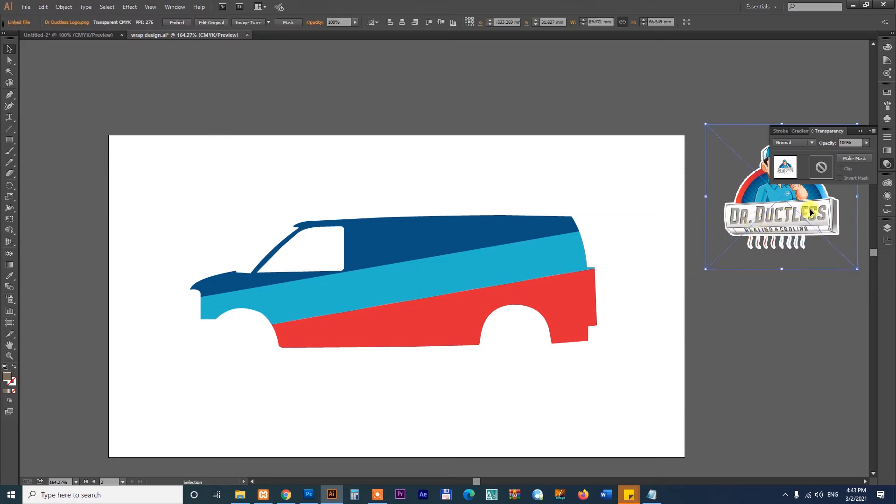
left_click_drag(755, 217, 440, 295)
left_click(624, 264)
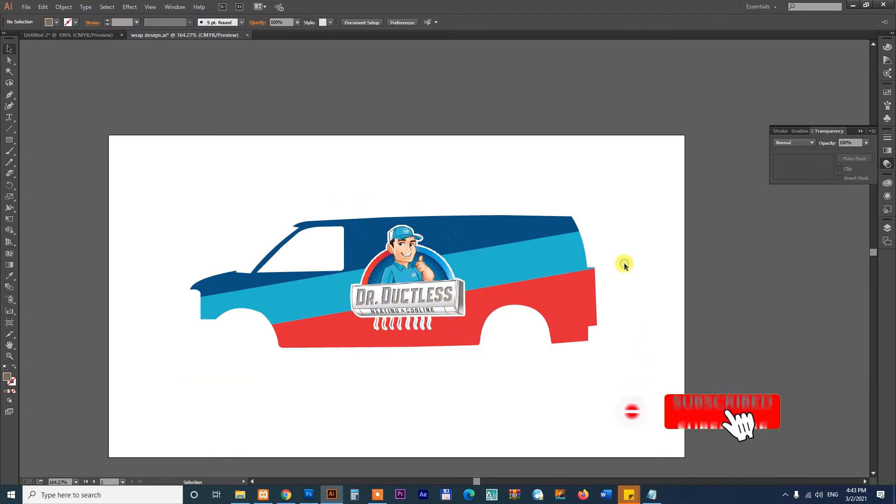
left_click(455, 308)
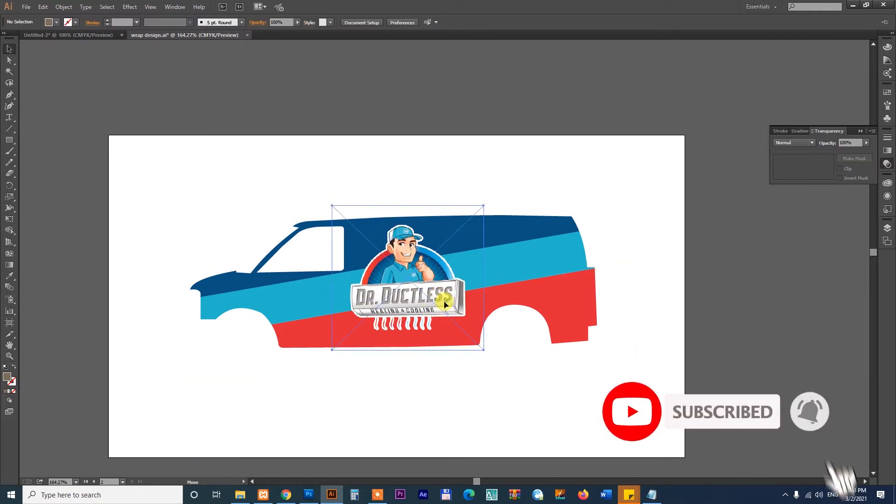
left_click_drag(445, 304, 444, 307)
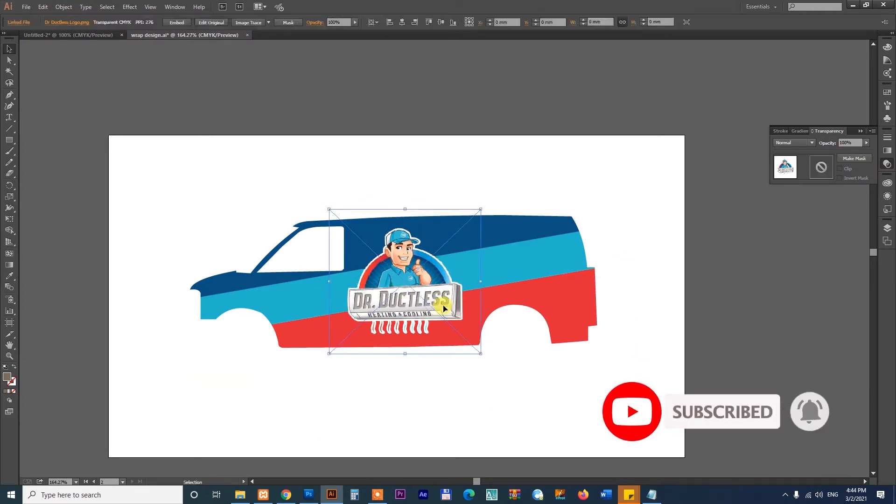
left_click(660, 240)
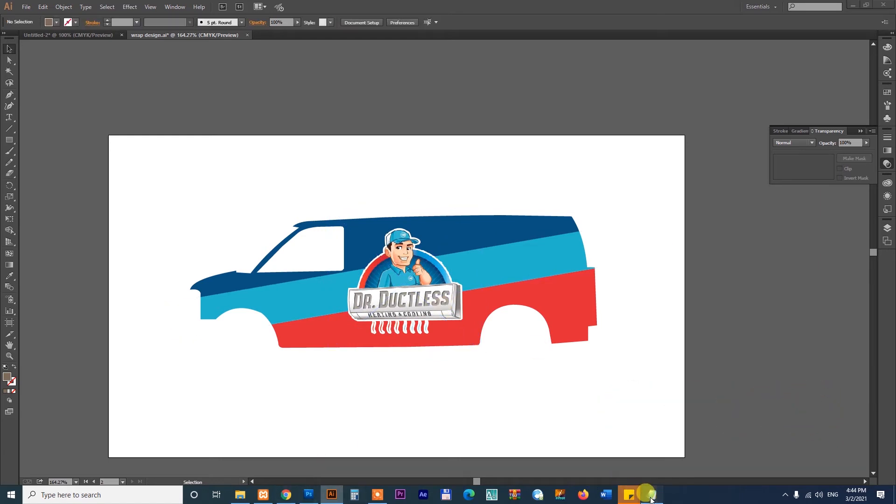
Switch to the client's notes in Notepad and copy the words "Heating and cooling"
left_click(652, 495)
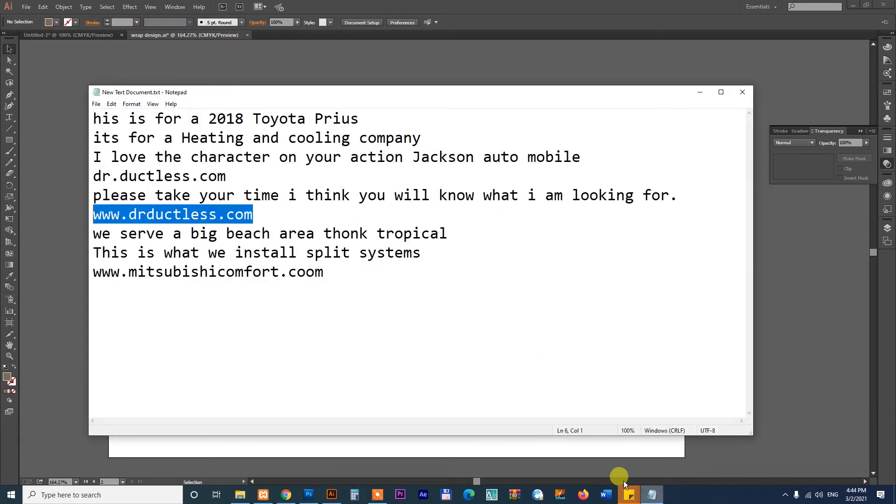
left_click(256, 212)
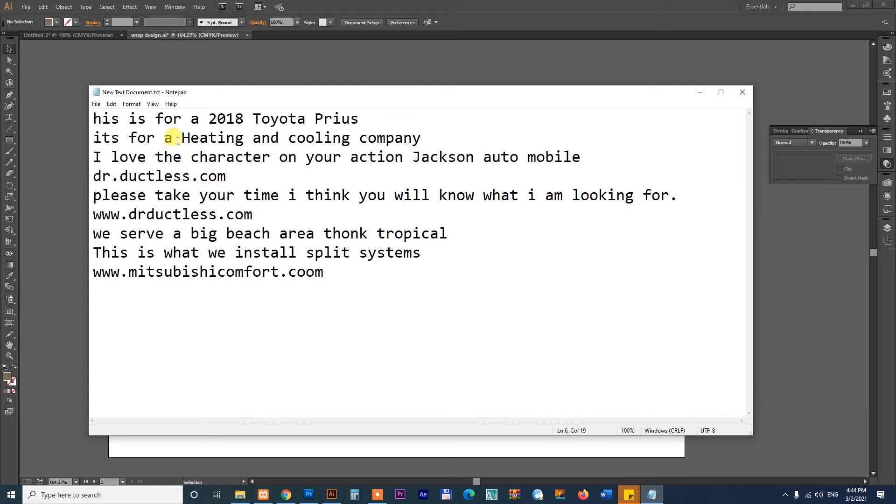
left_click_drag(186, 137, 351, 140)
key("ctrl+c")
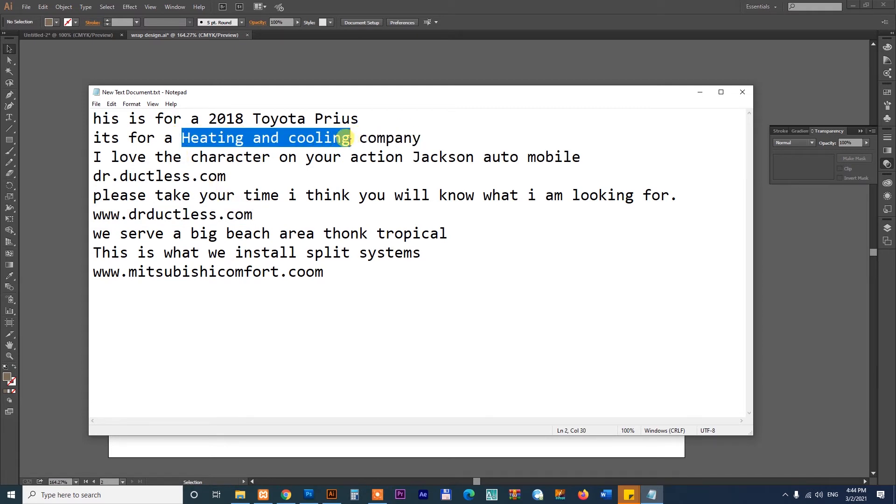
Switch back to Illustrator and paste the copied words "Heating and cooling" as a new text object below the van
left_click(417, 79)
key("z")
left_click_drag(184, 207, 639, 369)
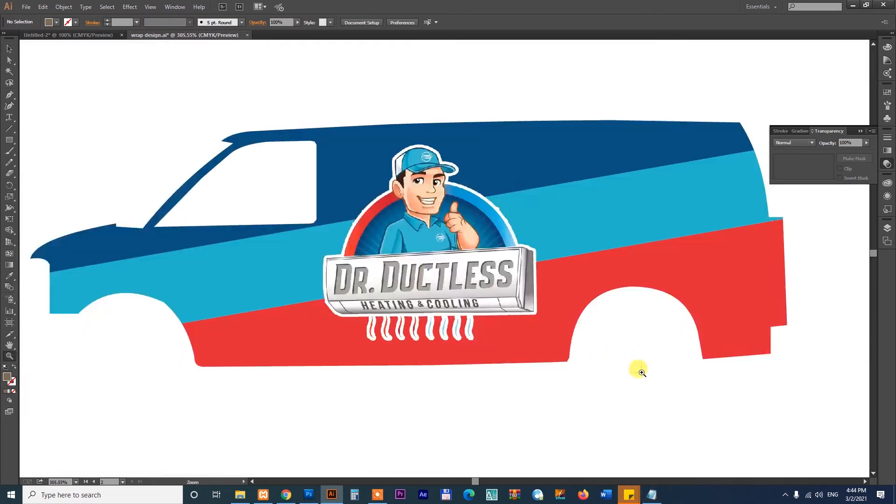
key("space")
left_click_drag(621, 330, 582, 258)
key("v")
left_click(9, 141)
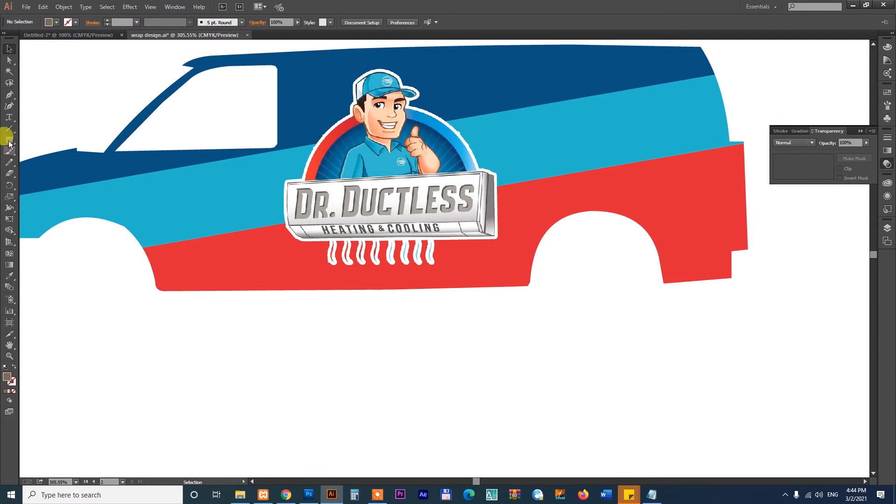
left_click_drag(6, 120, 46, 120)
left_click(274, 363)
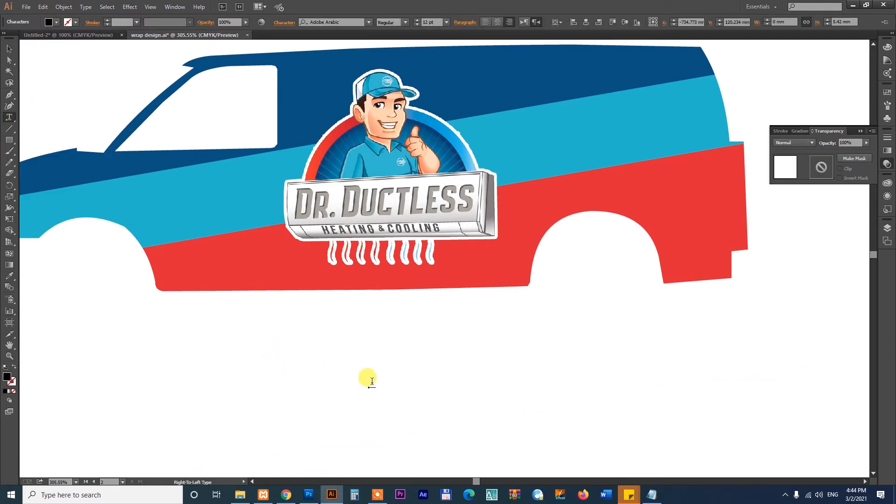
key("ctrl+v")
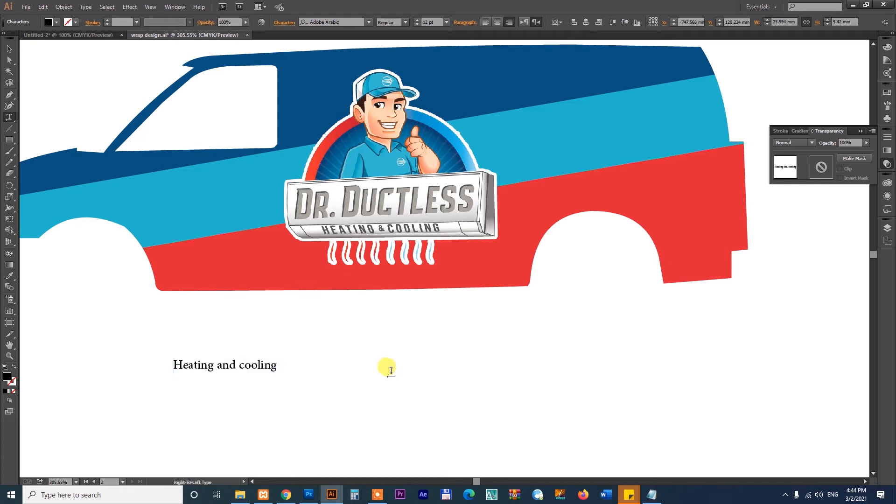
left_click(8, 50)
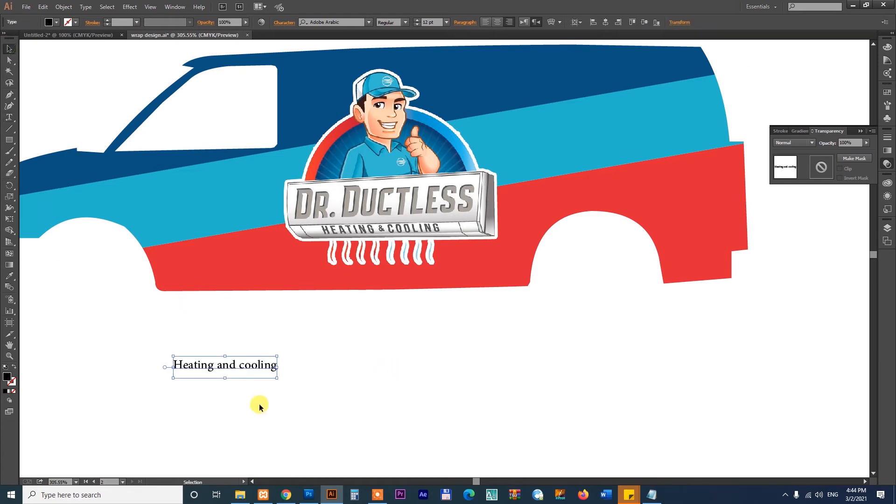
Enlarge the "Heating and cooling" text to about 40.85 pt beneath the van and set its font to Gobold
left_click_drag(264, 369, 493, 367)
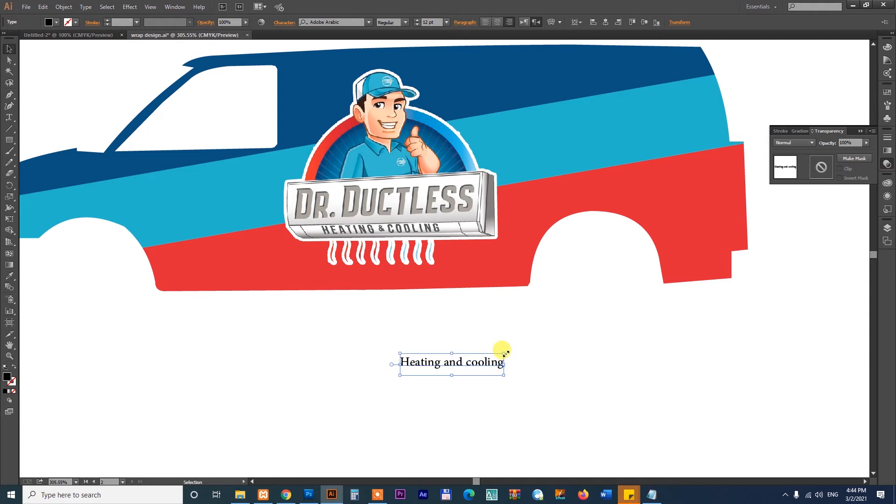
left_click_drag(505, 354, 747, 301)
left_click_drag(702, 334, 658, 341)
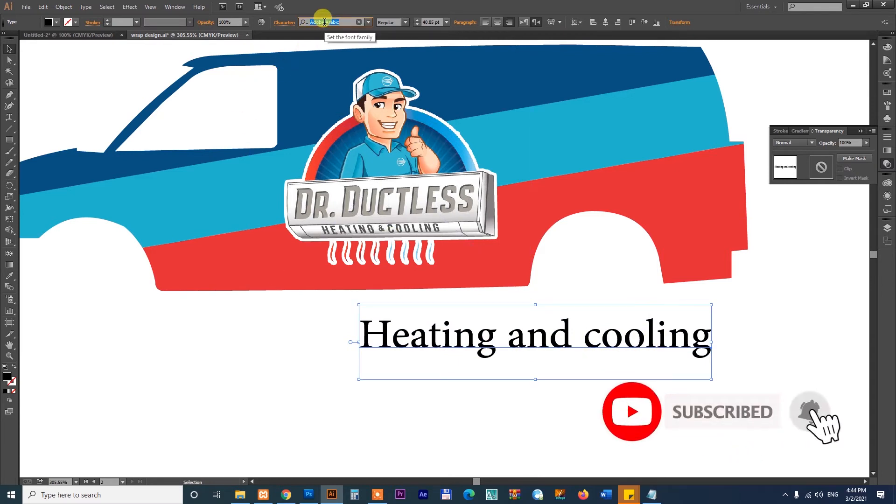
type("go")
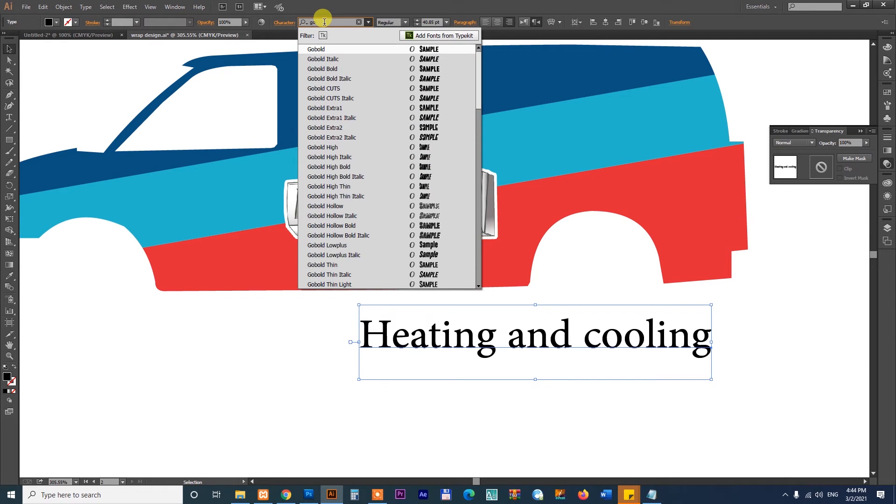
key("Return")
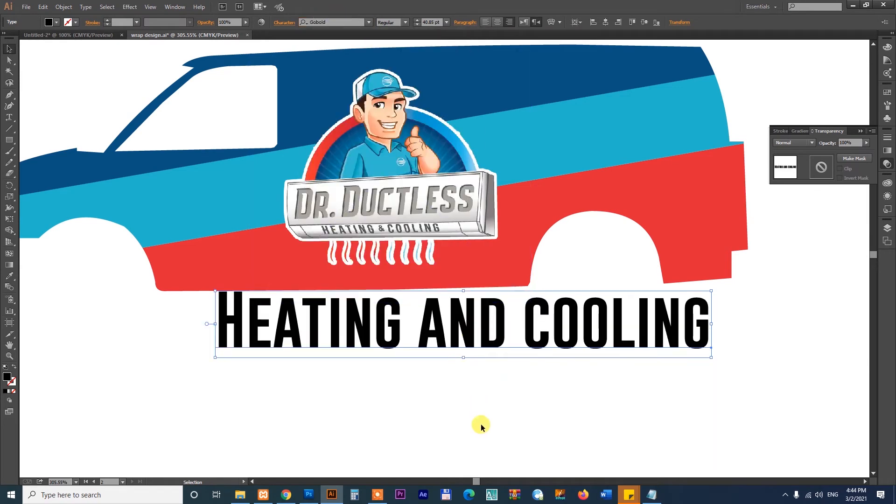
left_click_drag(529, 346, 532, 368)
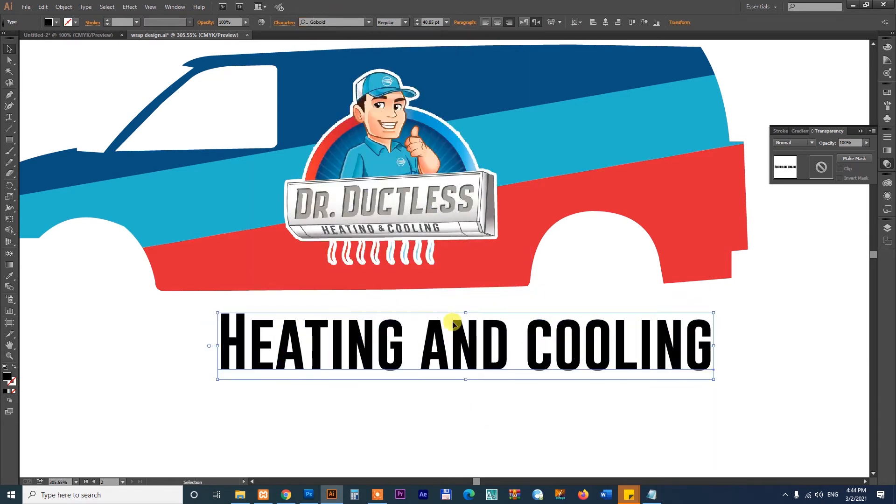
Apply All Caps to the "Heating and cooling" text and nudge it slightly further below the van
left_click(283, 23)
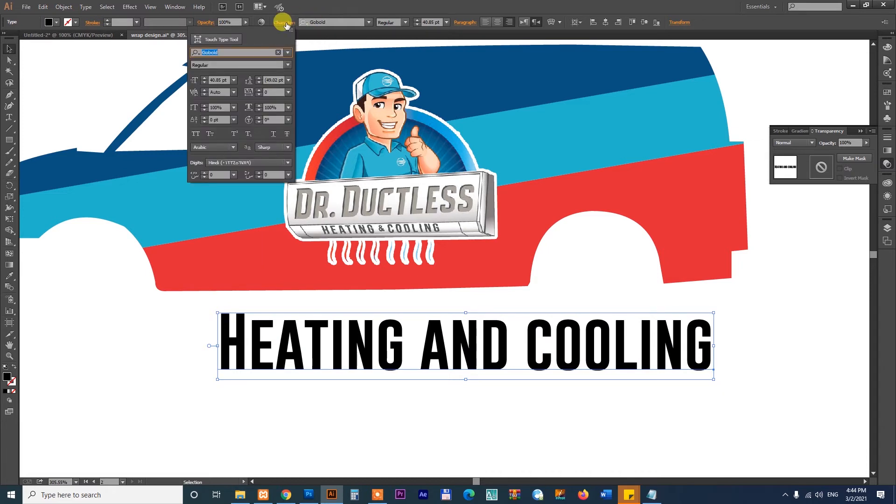
left_click(195, 135)
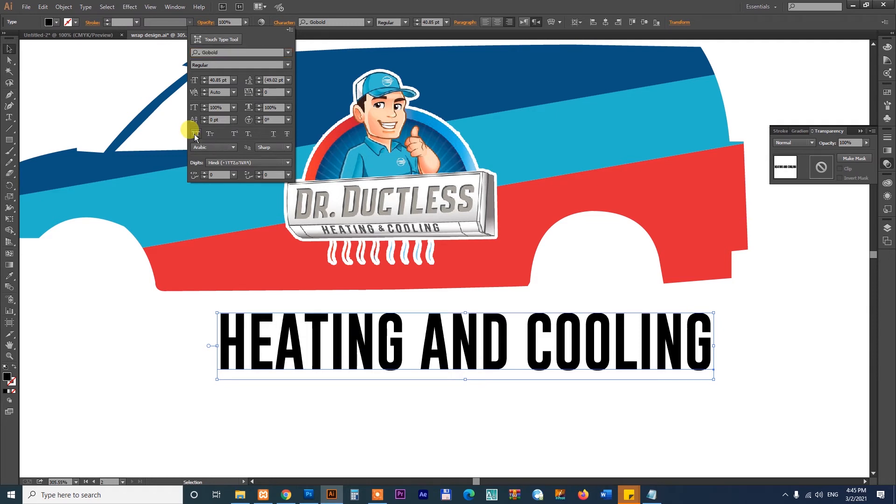
left_click(466, 345)
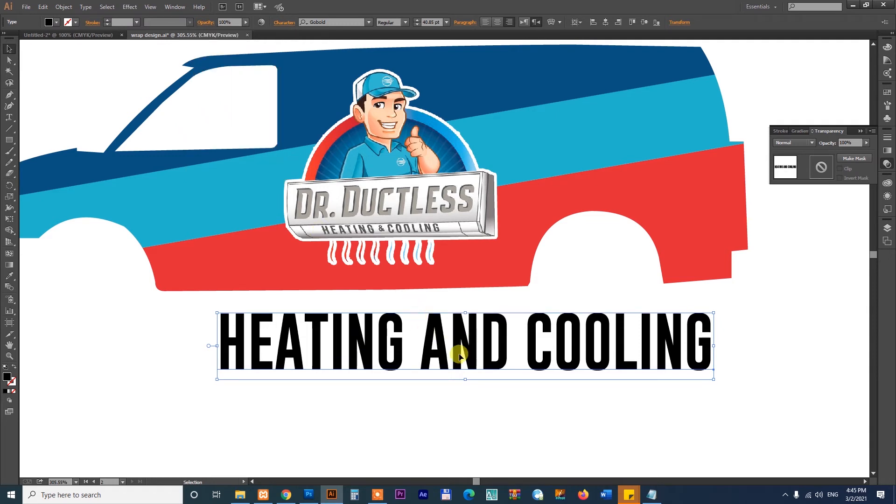
left_click_drag(457, 349, 462, 354)
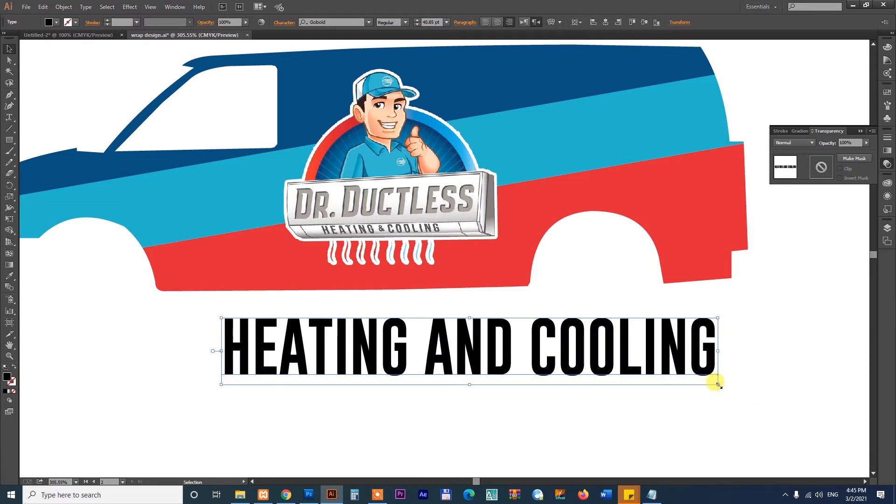
Shift the logo toward the van's front and fit the text, scaled down to about 16.55 pt, diagonally along the light blue band
left_click_drag(718, 383, 423, 383)
left_click(588, 330)
scroll(588, 330, "up", 4)
scroll(588, 330, "right", 3)
left_click(416, 348)
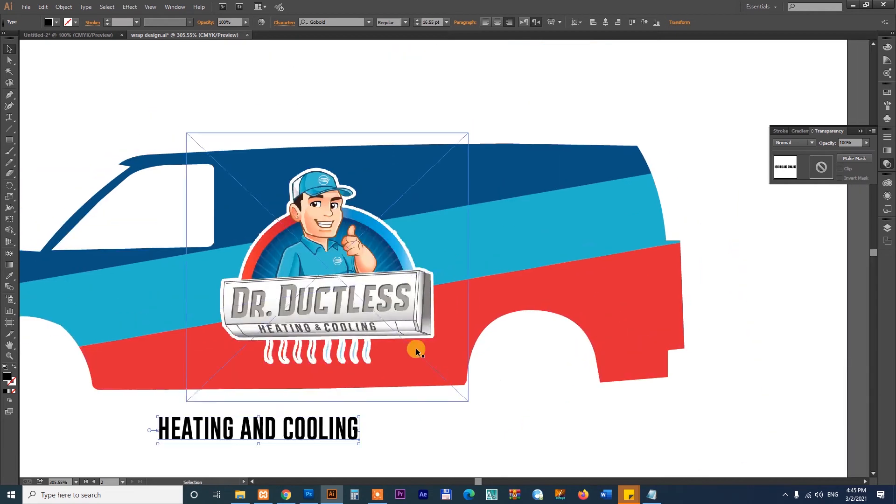
left_click_drag(416, 296, 382, 307)
left_click_drag(346, 434, 622, 234)
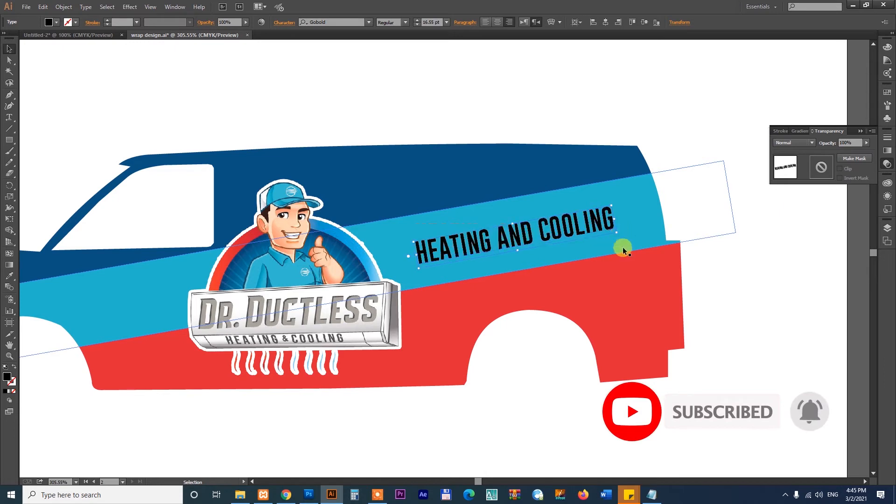
Isolate the clipped bands, narrow the light blue band by lowering its border with the dark blue one, and exit isolation mode
left_click(620, 161)
right_click(621, 162)
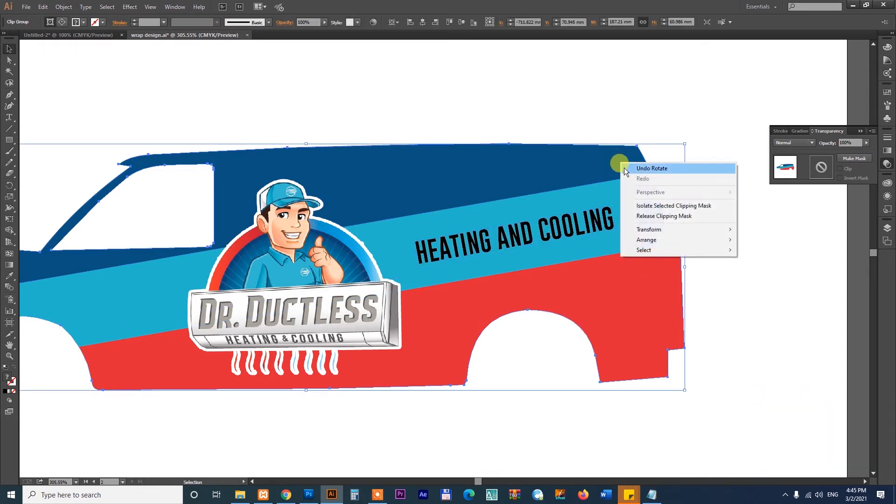
left_click(640, 208)
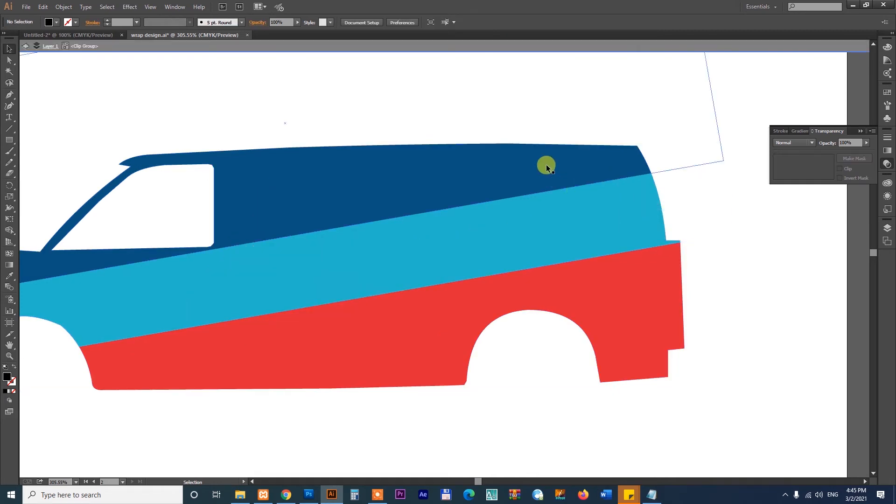
left_click(566, 208)
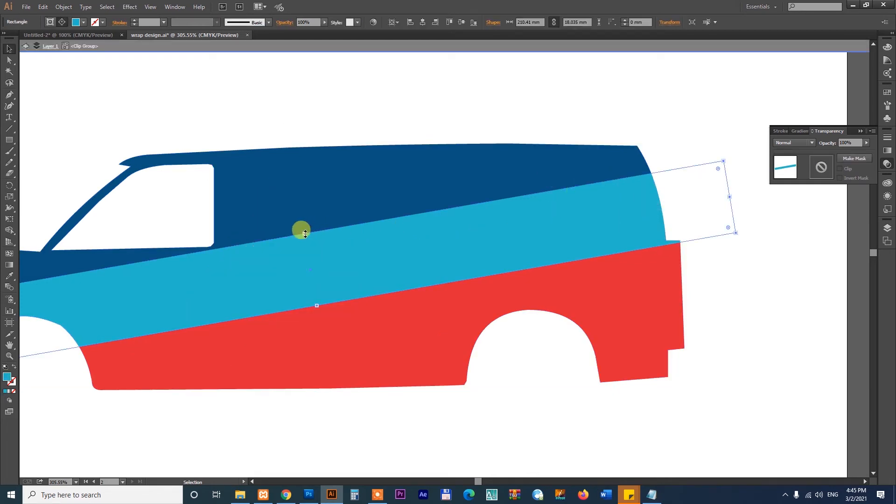
left_click_drag(305, 234, 309, 262)
left_click(313, 207)
right_click(441, 194)
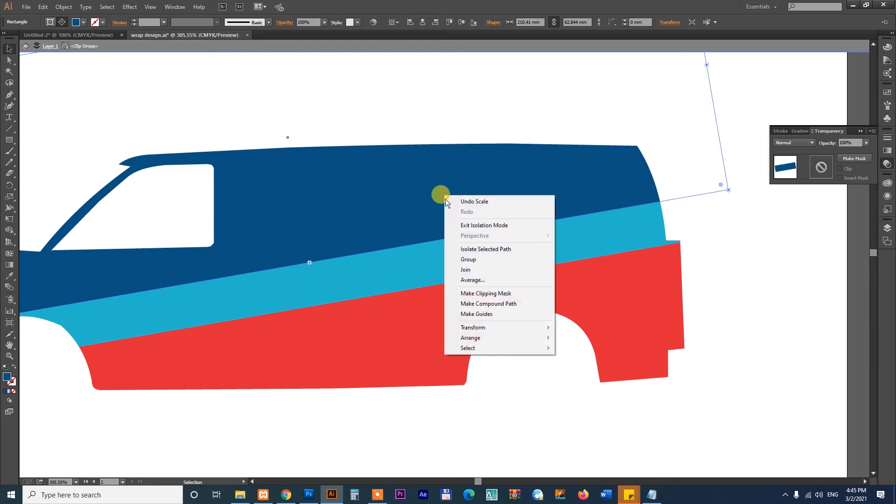
left_click(459, 225)
left_click(780, 316)
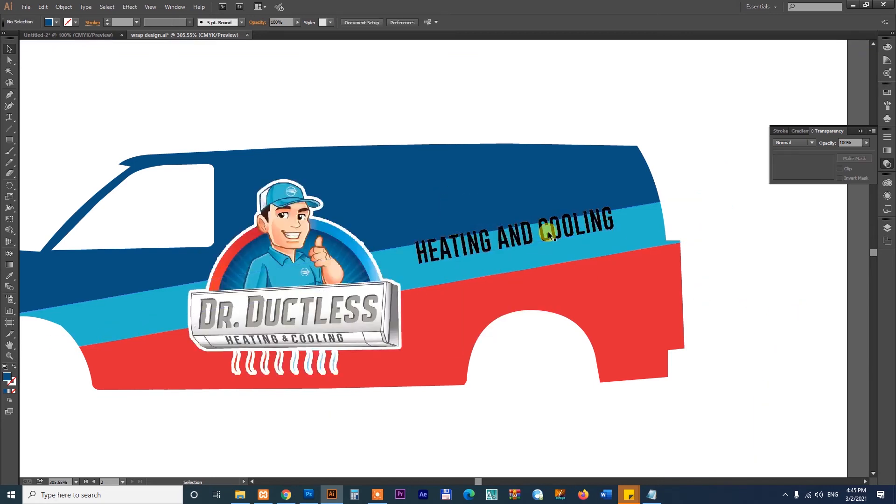
Fit the "HEATING AND COOLING" text into the narrowed light blue band at about 20.45 pt and colour it white
left_click_drag(549, 233, 541, 251)
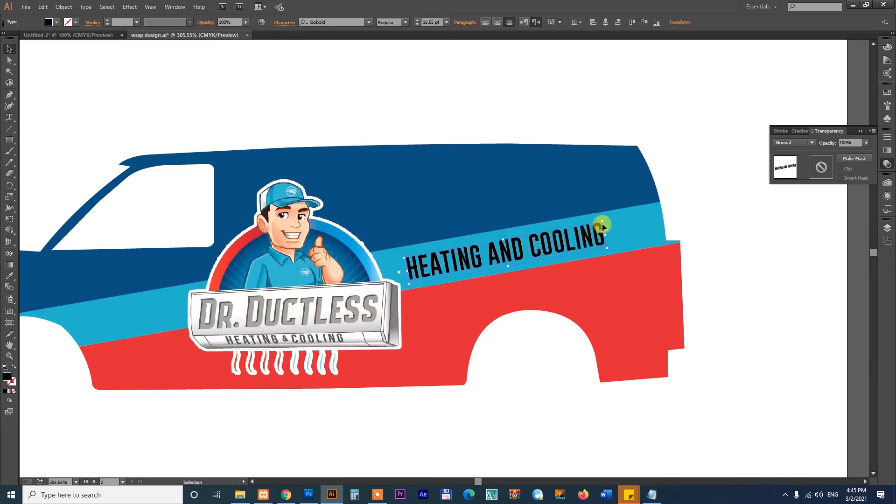
left_click_drag(602, 223, 649, 240)
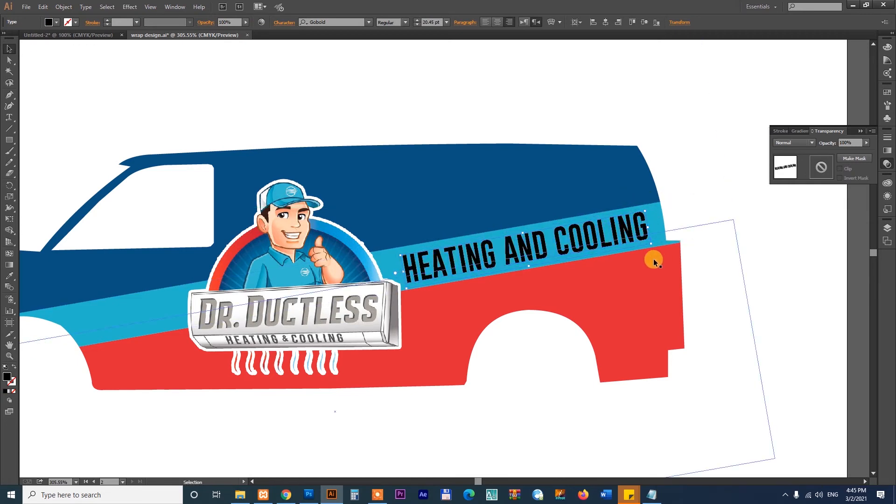
left_click(11, 277)
left_click(339, 84)
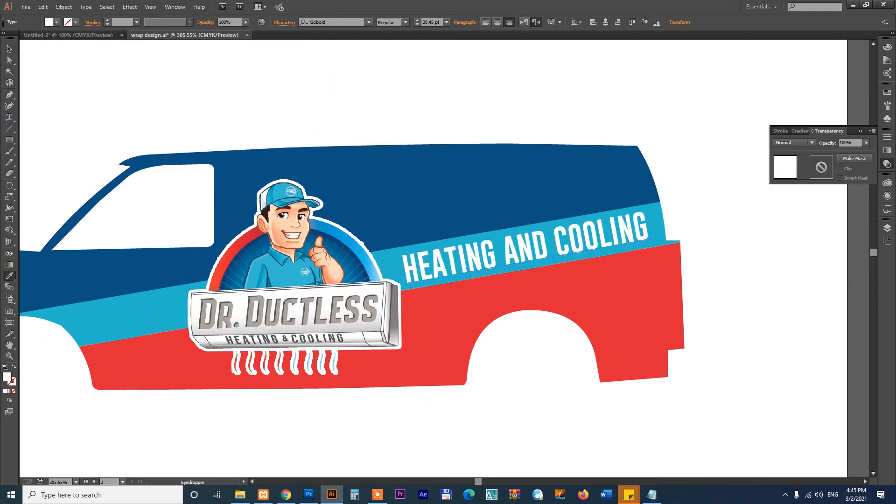
left_click(410, 86)
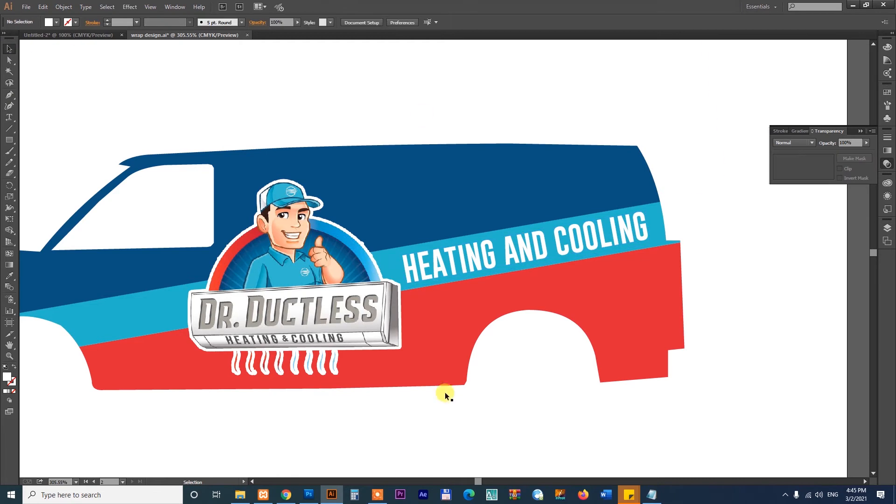
left_click(652, 495)
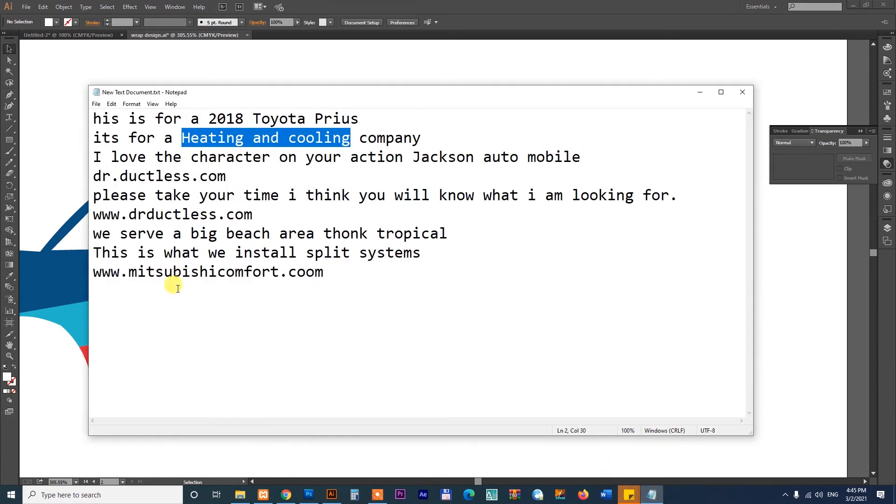
left_click(330, 273)
left_click_drag(253, 215, 56, 213)
key("ctrl+c")
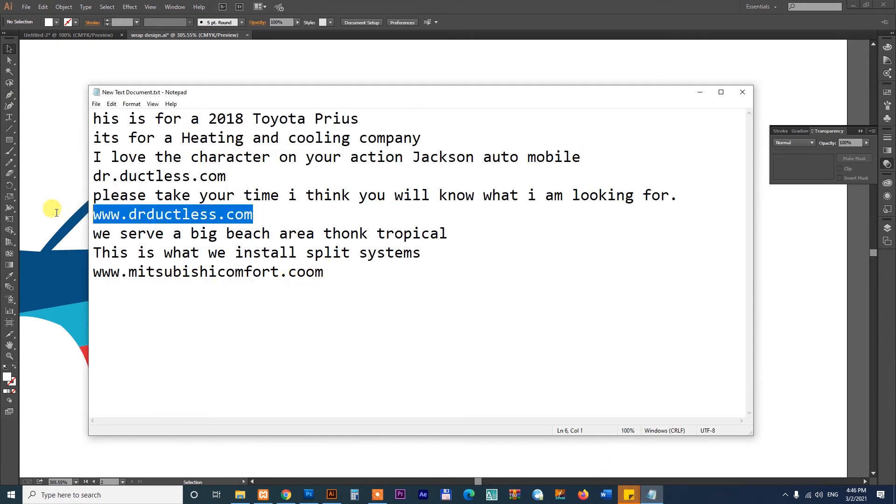
Switch back to Illustrator and paste the web address as a new text object above the van
left_click(435, 54)
left_click(534, 252)
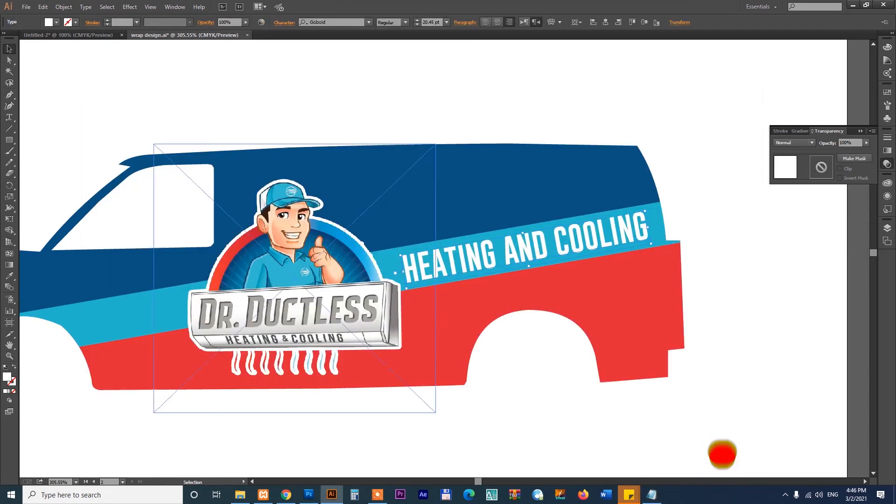
left_click(9, 117)
left_click(264, 111)
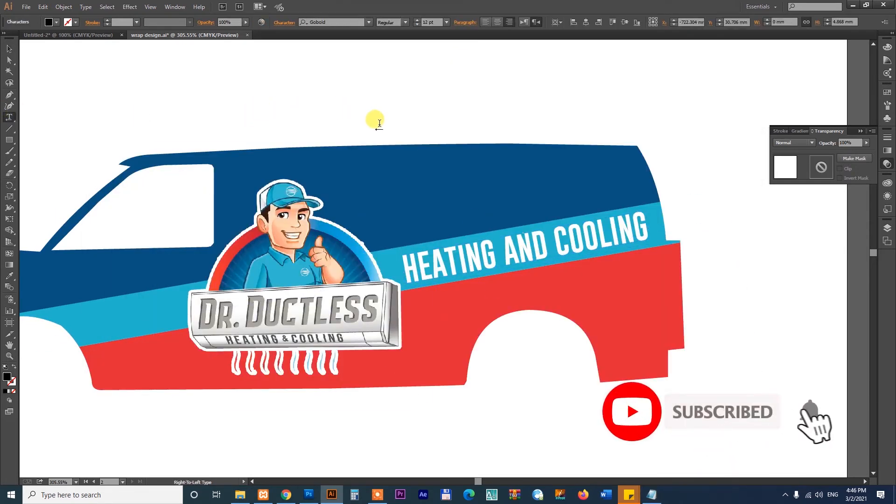
key("ctrl+v")
left_click(9, 49)
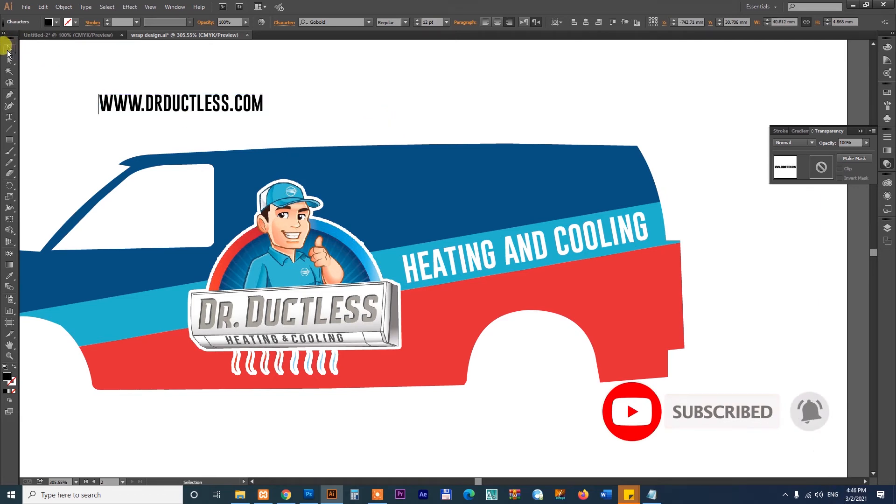
Place the web address on the red band under "HEATING AND COOLING", angled along the band and enlarged to about 17.64 pt
left_click_drag(224, 104, 627, 293)
left_click_drag(571, 290, 523, 290)
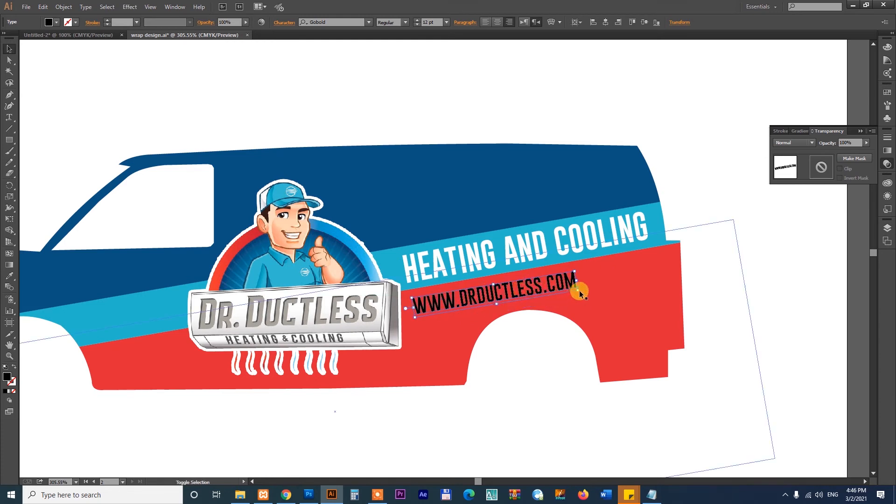
left_click_drag(579, 290, 658, 294)
left_click_drag(596, 291, 598, 287)
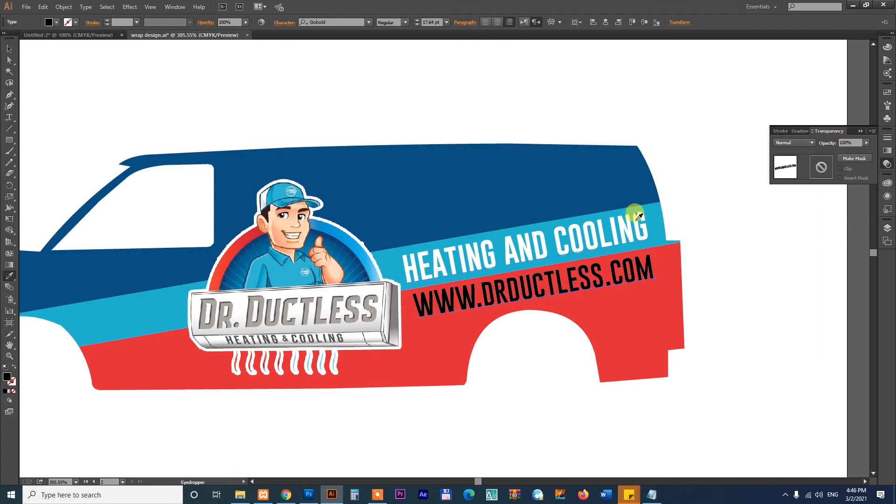
Colour the web address white by sampling with the Eyedropper and nudge it slightly down within the red band
left_click(711, 198)
key("z")
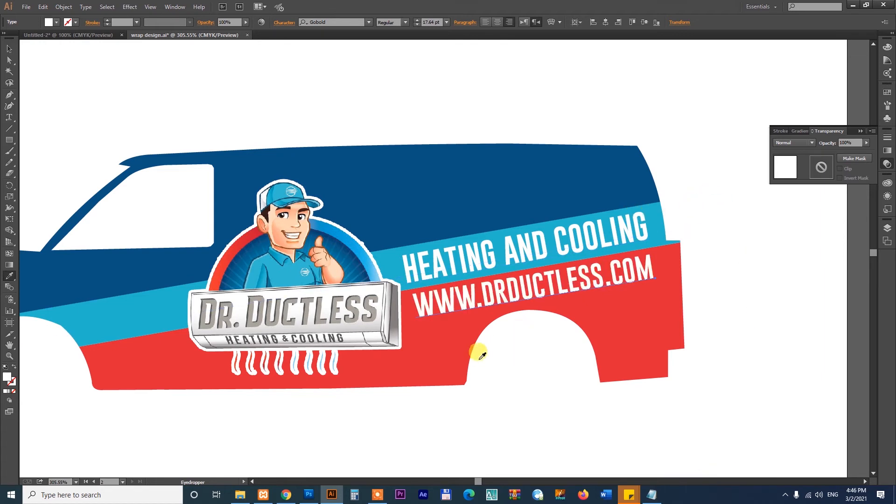
left_click_drag(337, 182, 743, 347)
key("v")
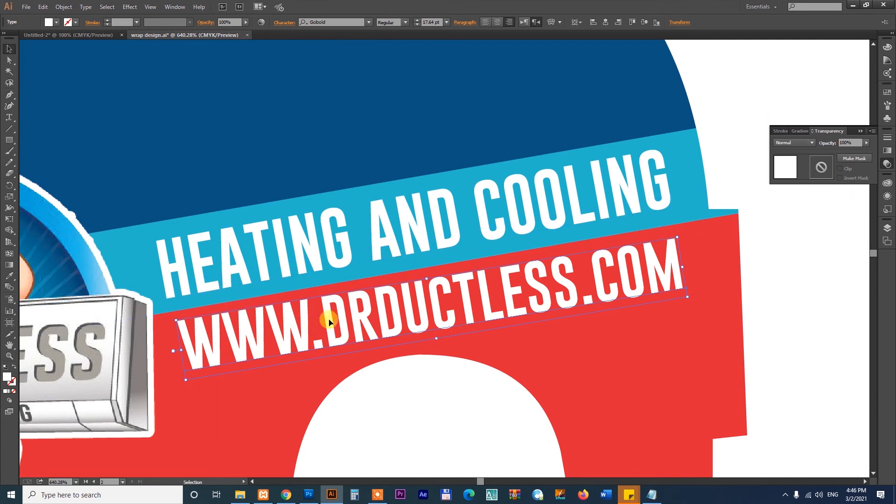
left_click_drag(342, 315, 338, 318)
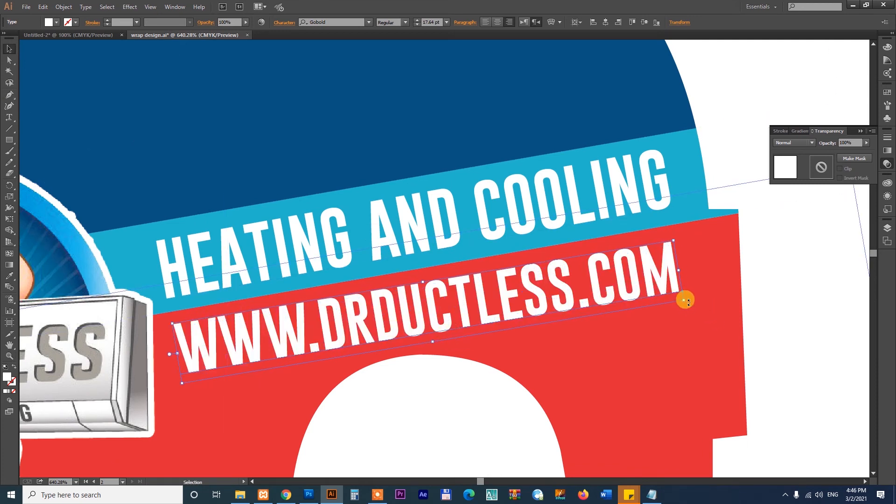
Rotate the web address slightly so it follows the angle of the red band, and deselect the text
left_click_drag(689, 302, 686, 302)
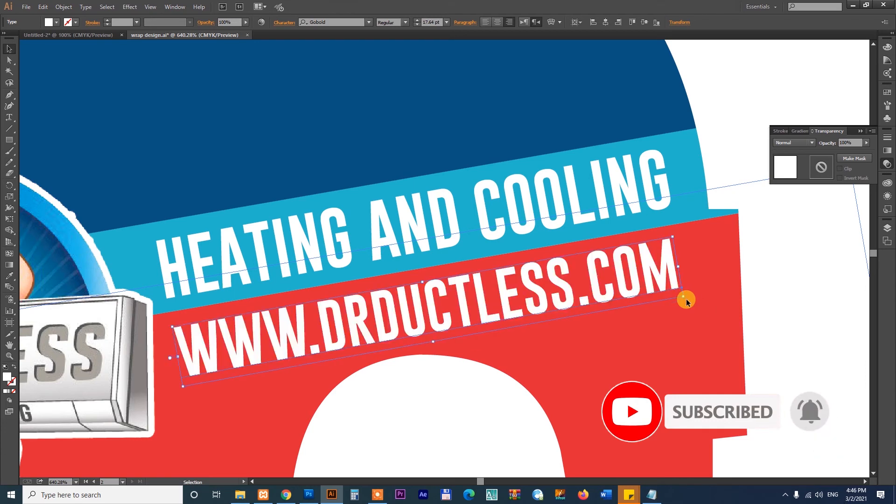
left_click(511, 200)
key("ctrl+minus")
key("ctrl+minus")
key("ctrl+minus")
key("ctrl+minus")
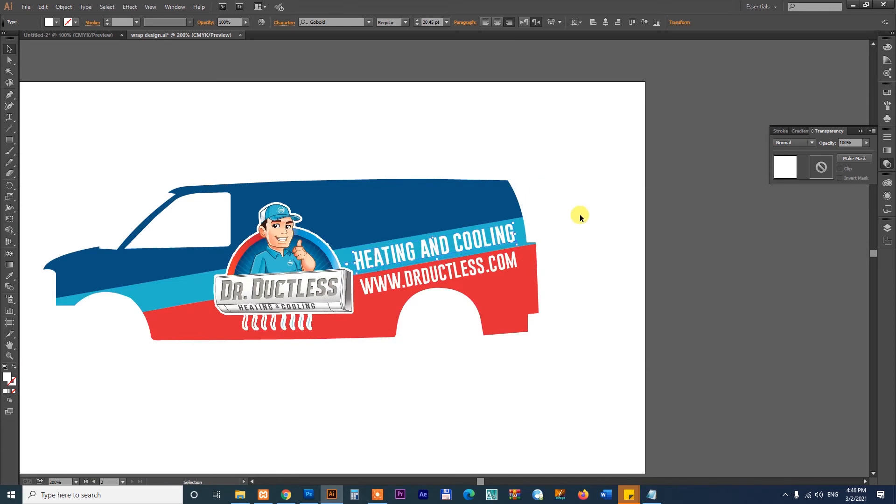
left_click(580, 216)
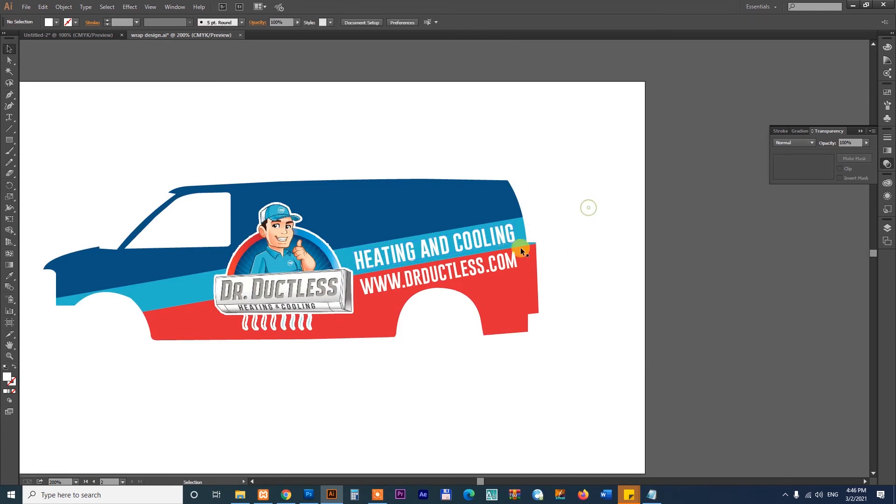
Review the whole van layout, check the client's notes in Notepad for further content, and return to Illustrator
left_click_drag(376, 363, 535, 396)
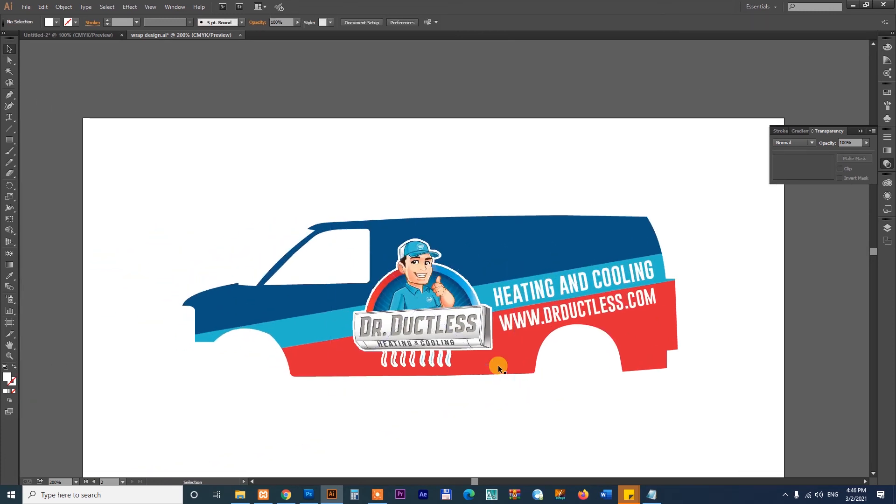
key("z")
left_click_drag(140, 157, 783, 426)
key("v")
left_click(401, 299)
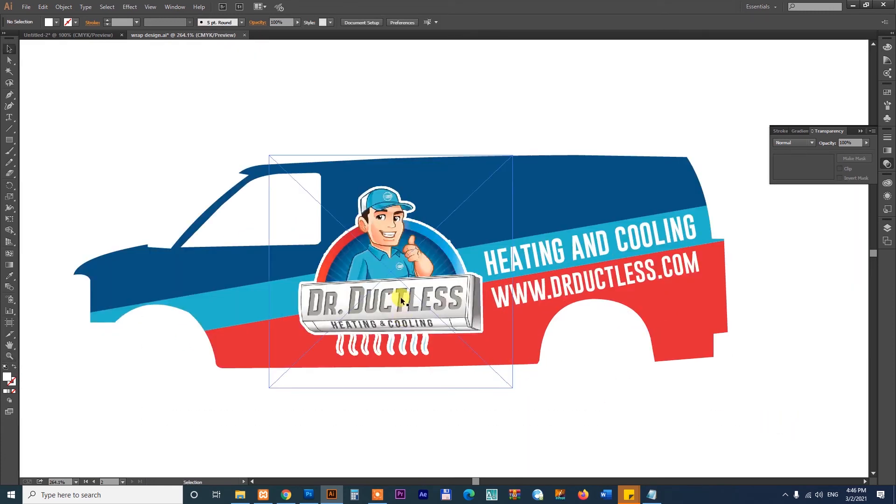
left_click(608, 265)
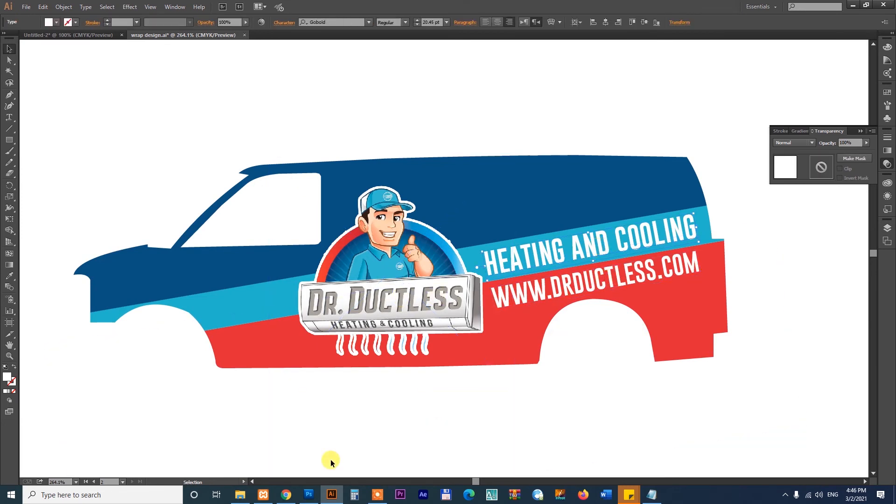
left_click(651, 495)
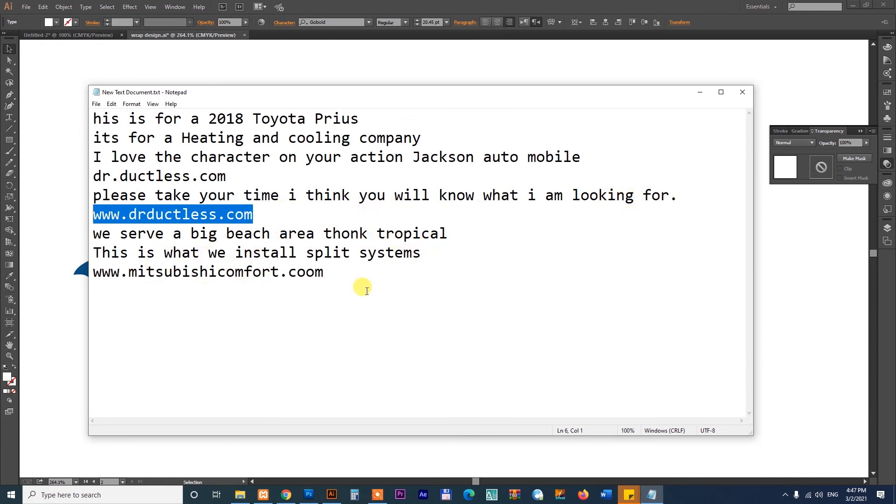
left_click(330, 274)
left_click(640, 70)
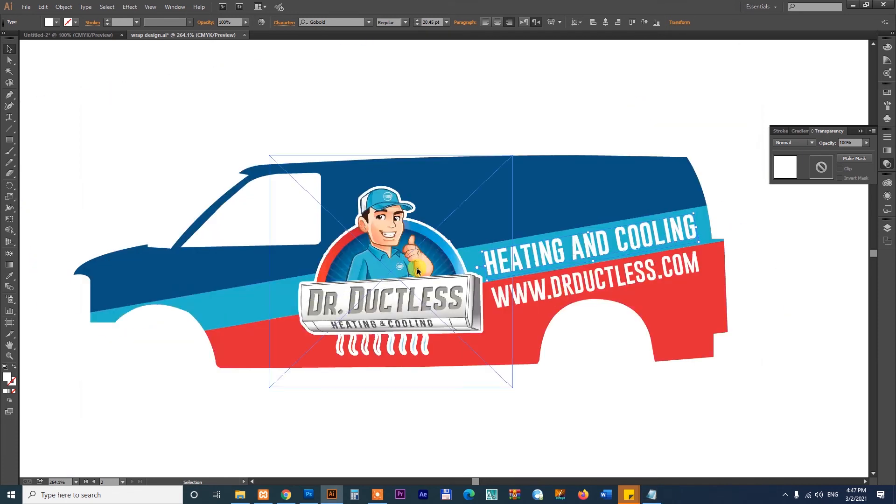
Select the van body clip group, show the Symbols panel and look through the list of symbol libraries
left_click(658, 275)
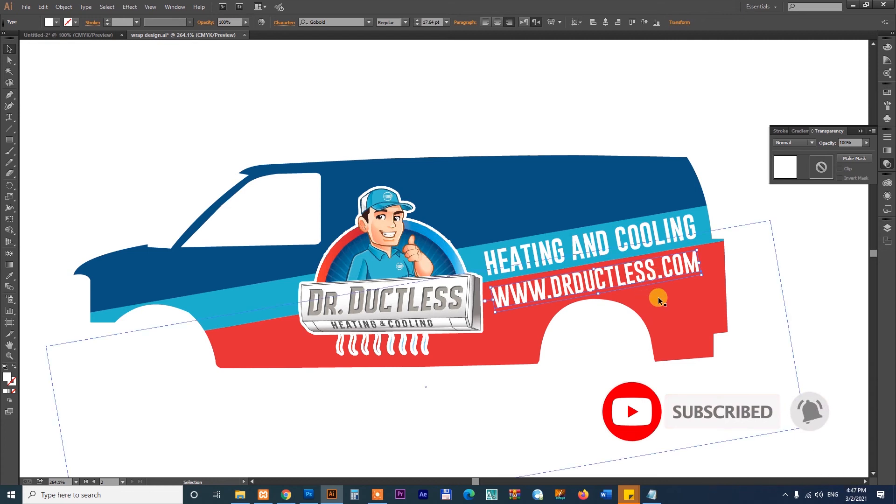
left_click(512, 178)
left_click(563, 181)
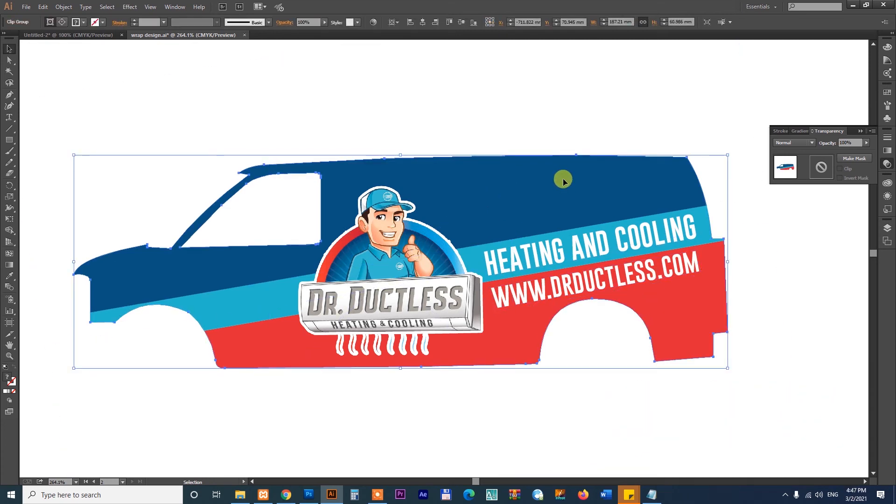
left_click(887, 118)
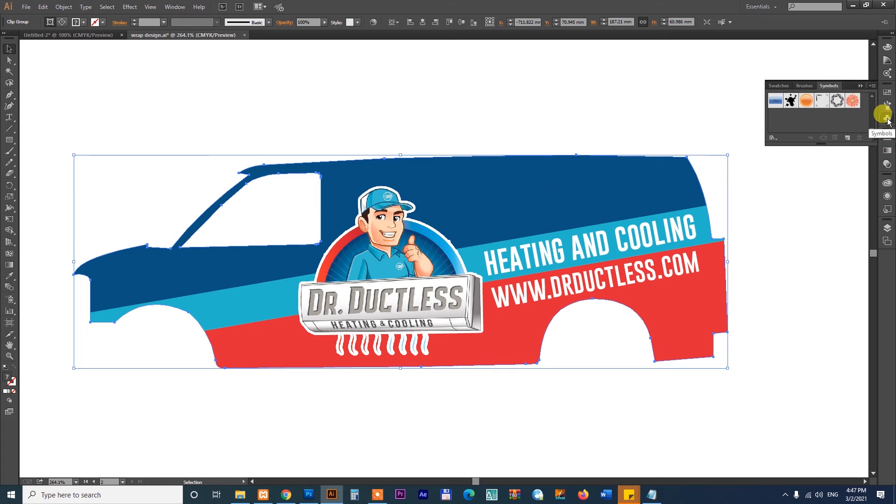
left_click(175, 8)
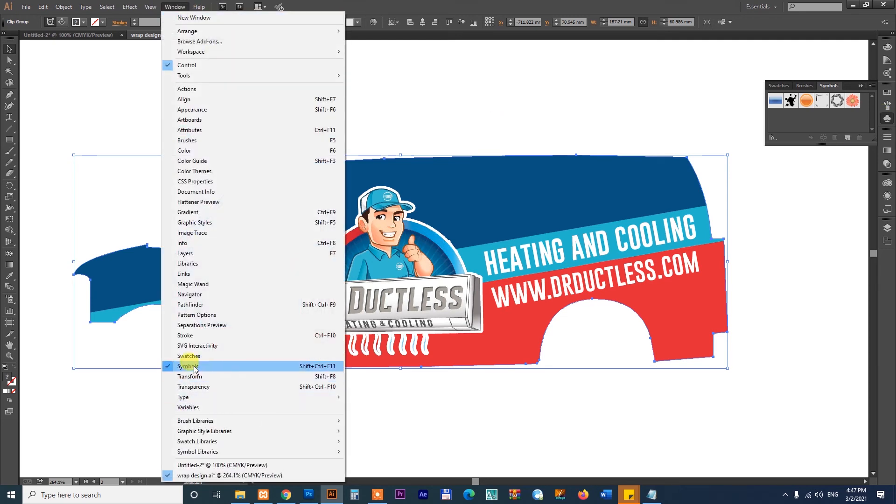
left_click(819, 121)
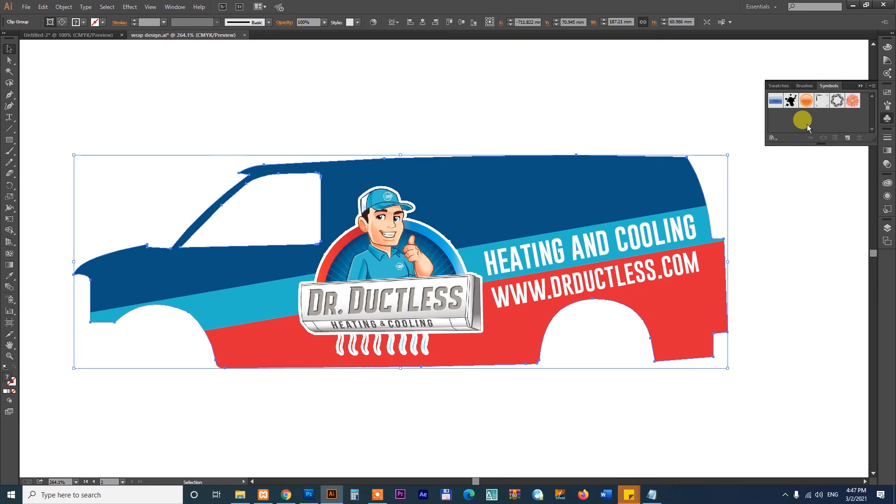
left_click(772, 138)
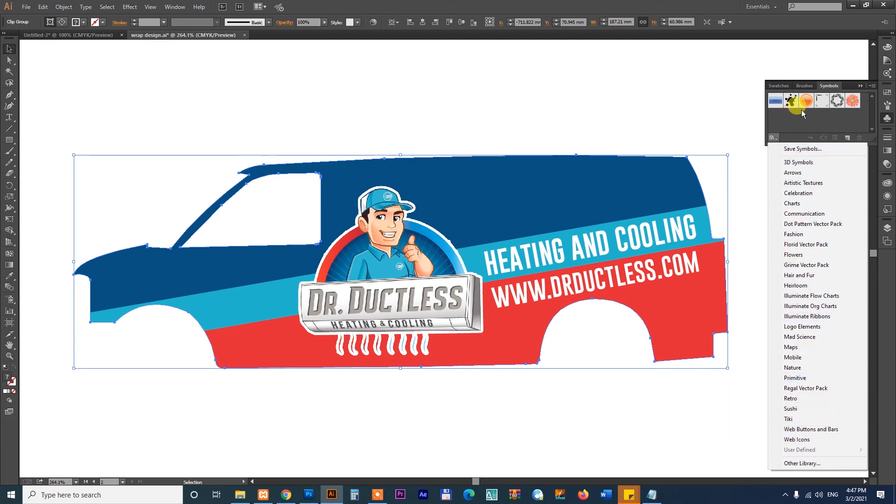
Place the flower, Ribbon and Vector Grime symbols above the van, moving the black splatter clear beyond the van's rear
left_click(853, 104)
left_click_drag(852, 104, 466, 112)
left_click(566, 124)
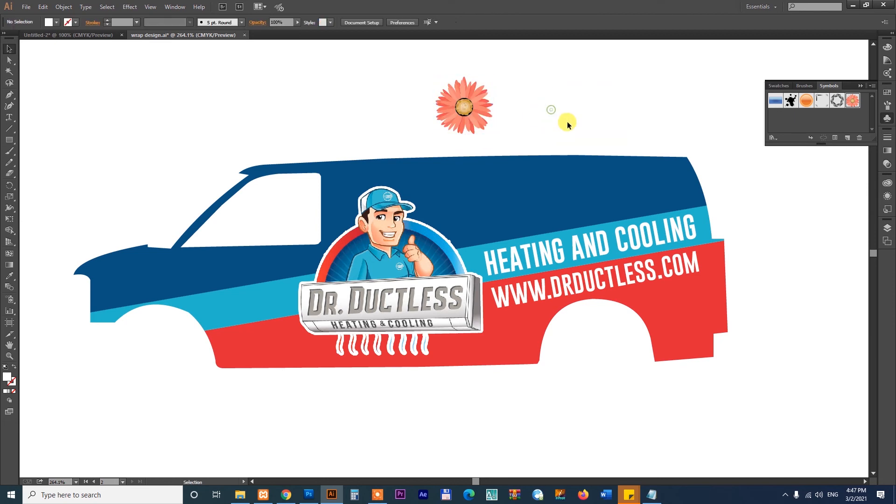
left_click_drag(838, 101, 595, 111)
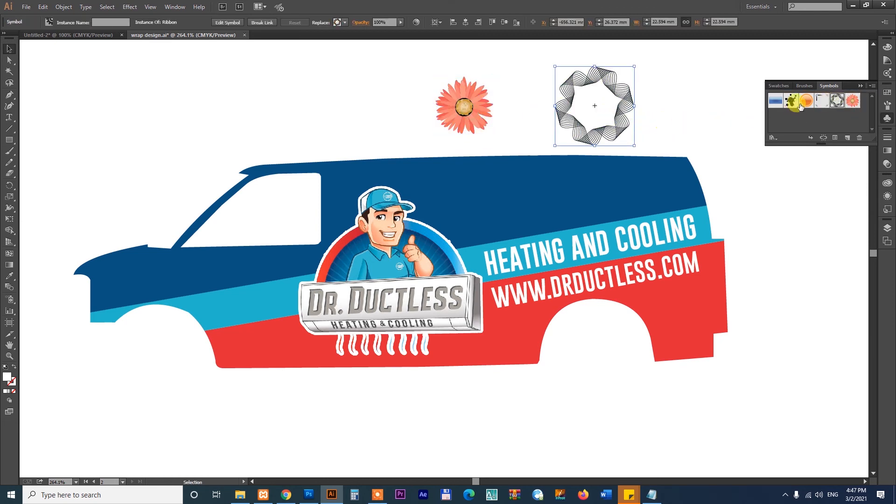
left_click_drag(791, 100, 672, 118)
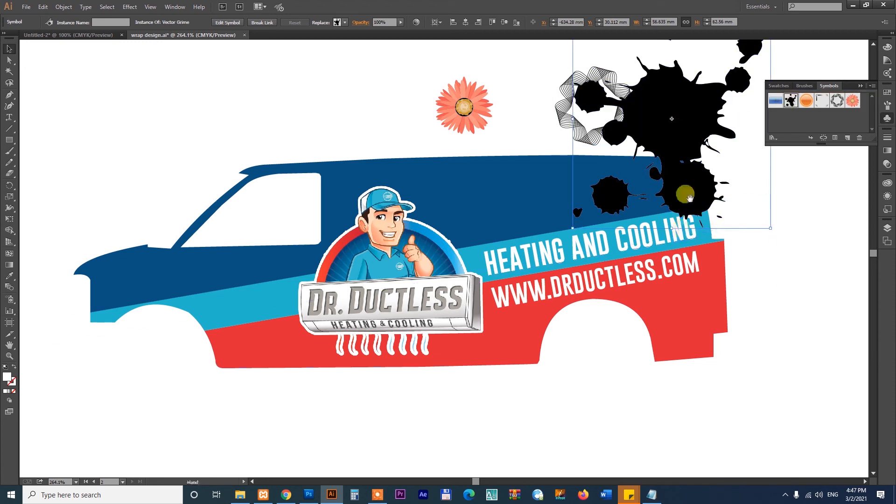
left_click_drag(686, 194, 472, 220)
left_click_drag(482, 148, 630, 117)
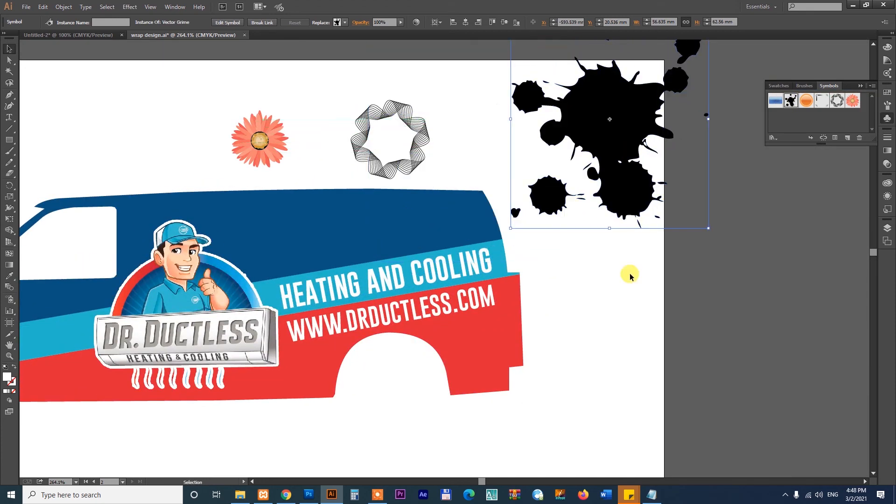
Deselect the splatter symbol and expand the collapsed panel dock to show the full panels
left_click(572, 335)
left_click_drag(466, 344, 658, 332)
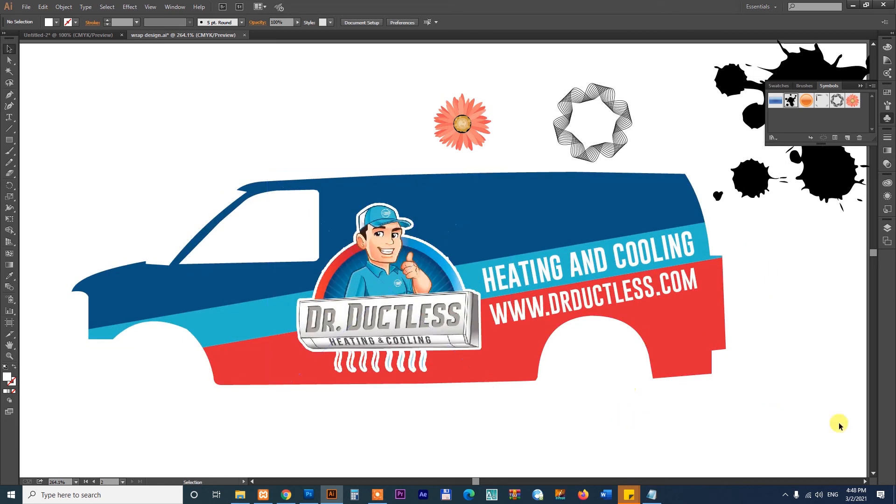
left_click_drag(709, 268, 632, 278)
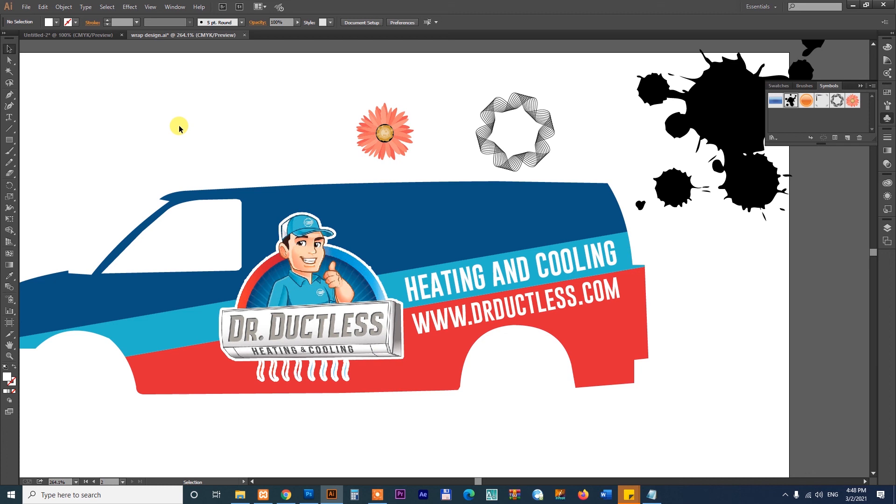
left_click(892, 33)
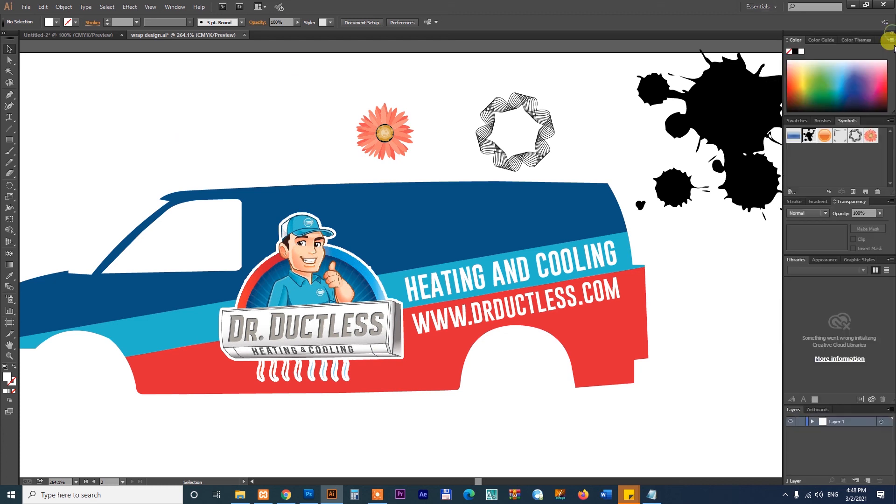